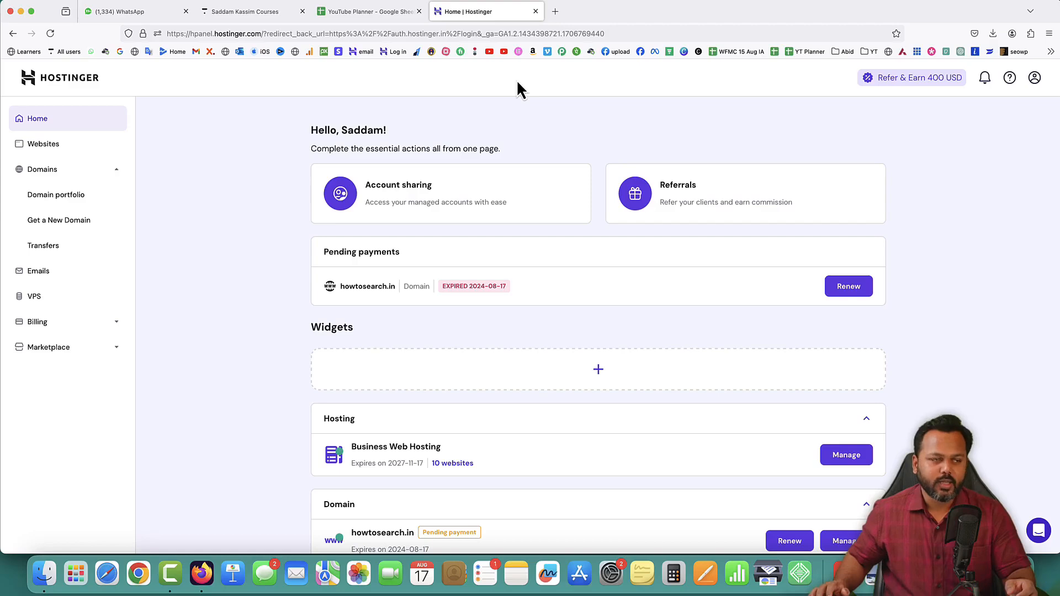
Open the new domain checker and search for the availability of skyinfotech.com
left_click(55, 221)
left_click(410, 232)
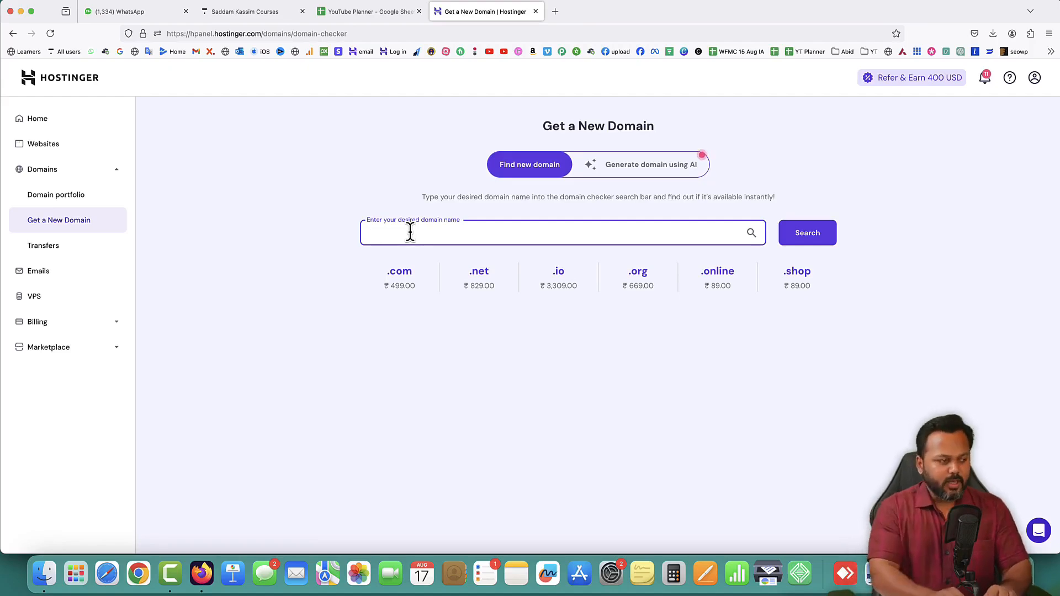
type("ky")
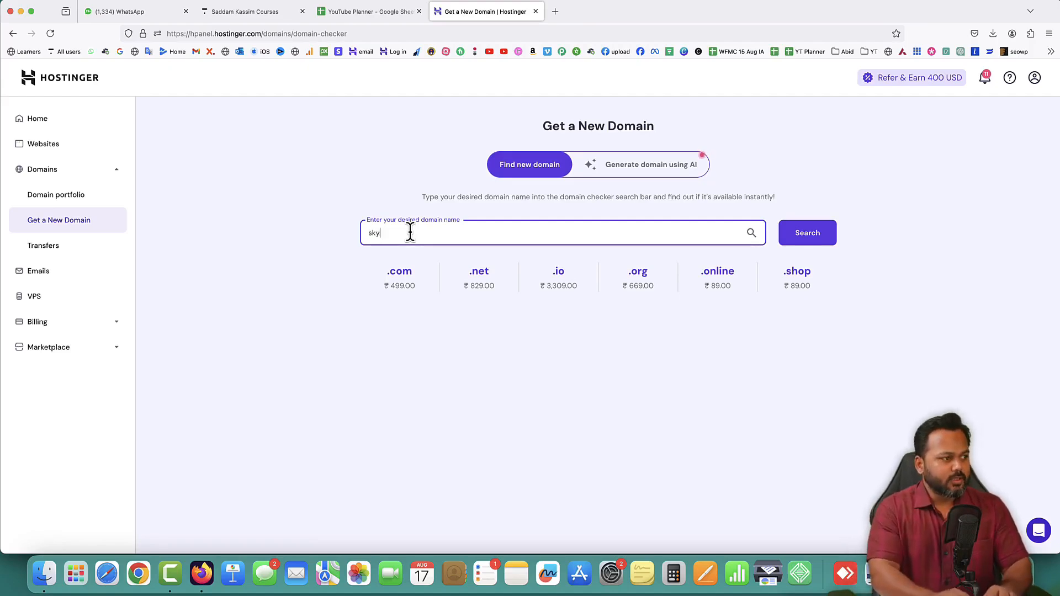
type("infotech.com")
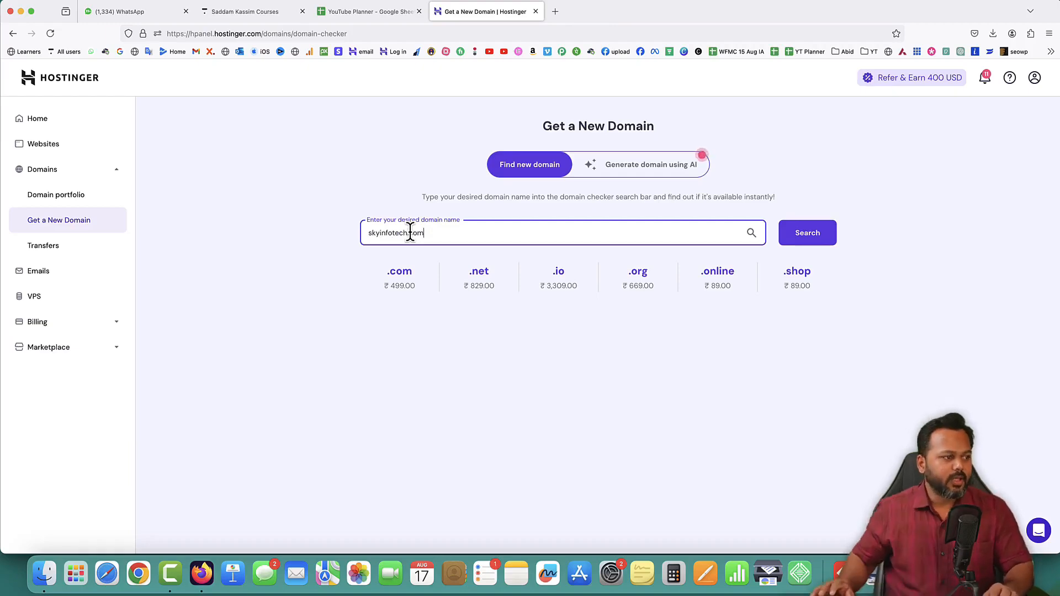
left_click(810, 238)
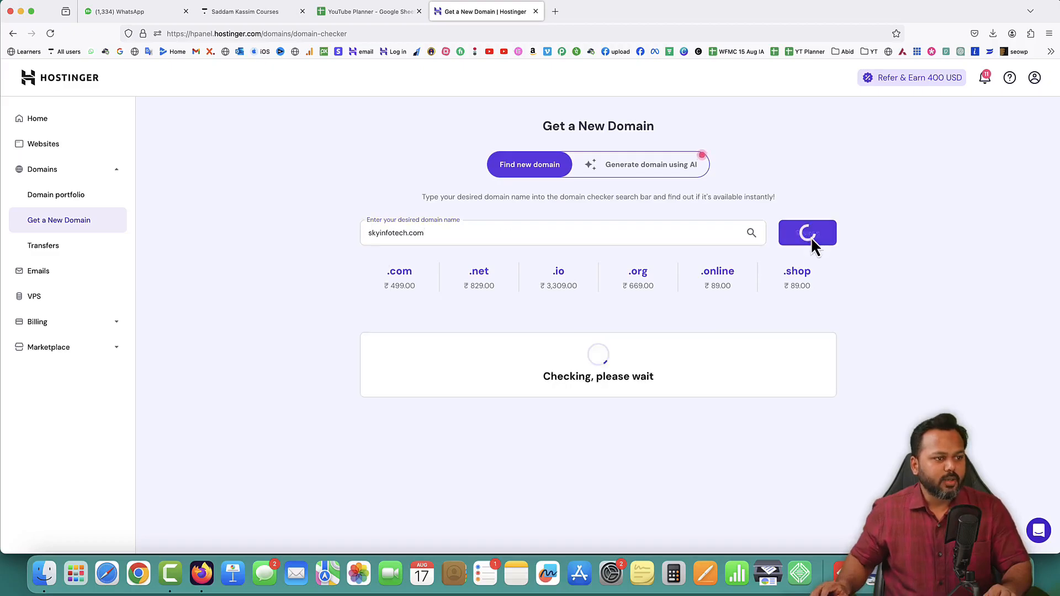
scroll(894, 268, "down", 3)
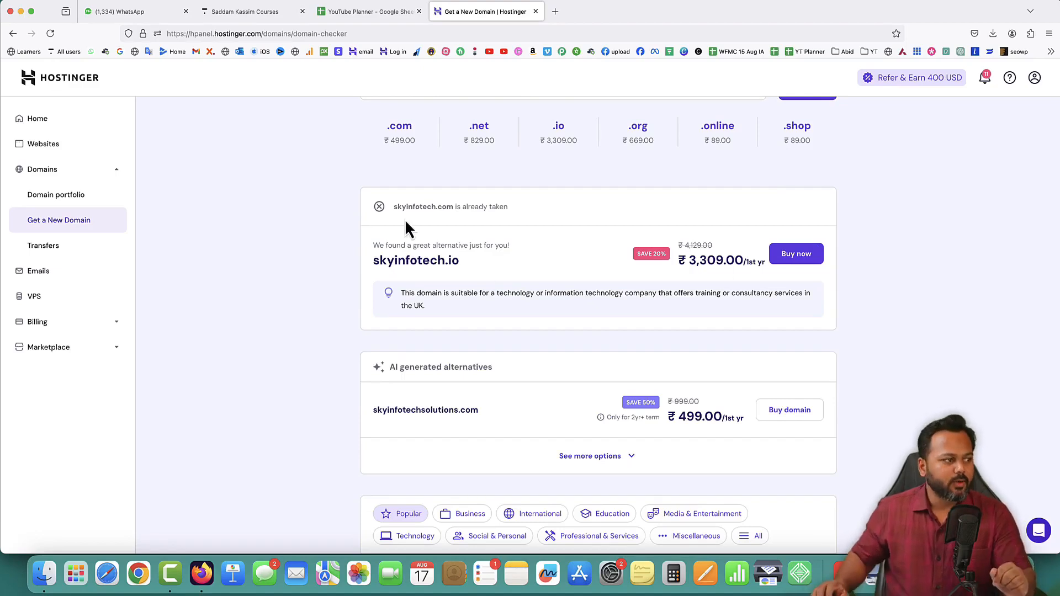
Examine the skyinfotech.com availability result, highlighting the status line, the .com extension and the name part
left_click_drag(395, 209, 504, 207)
left_click(511, 209)
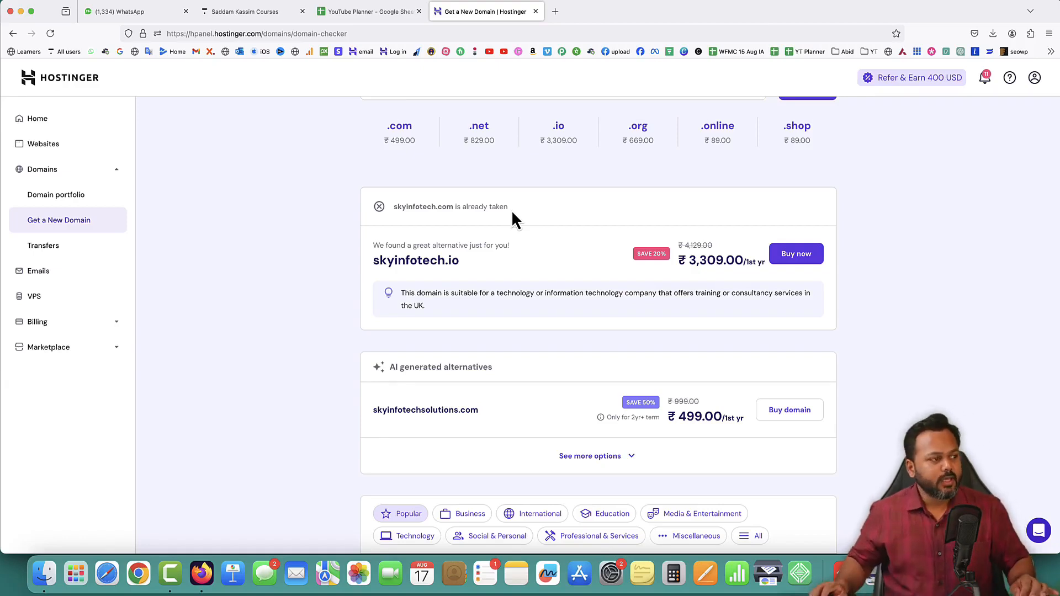
left_click_drag(394, 207, 453, 207)
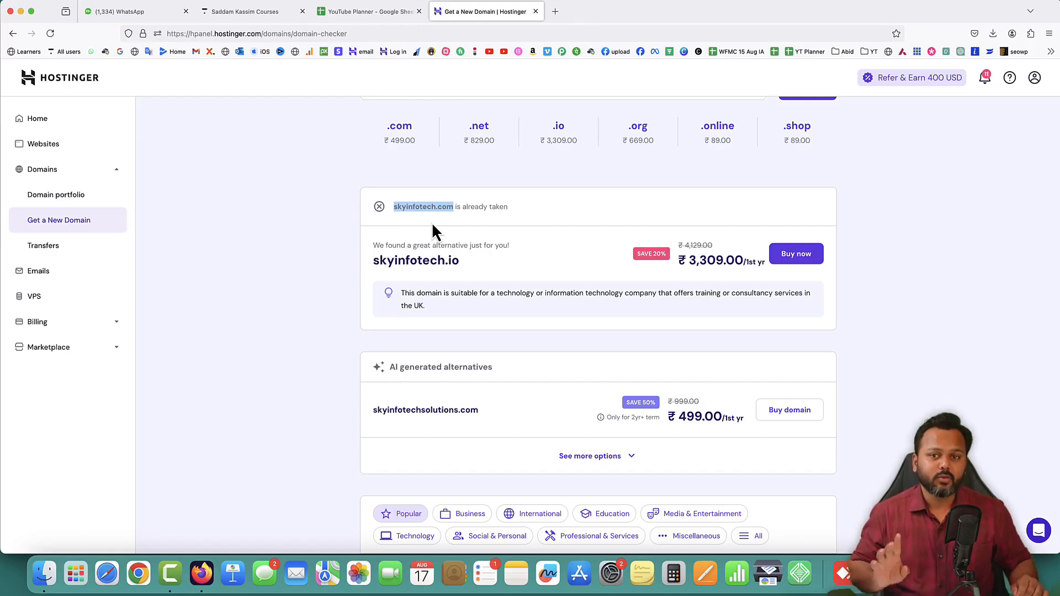
left_click_drag(435, 208, 454, 207)
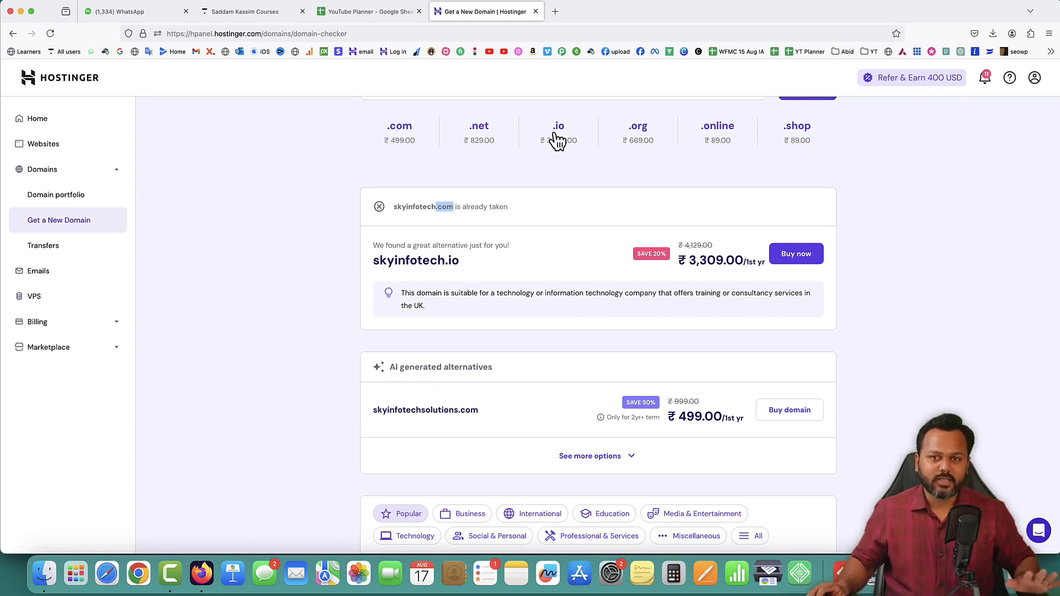
left_click(436, 209)
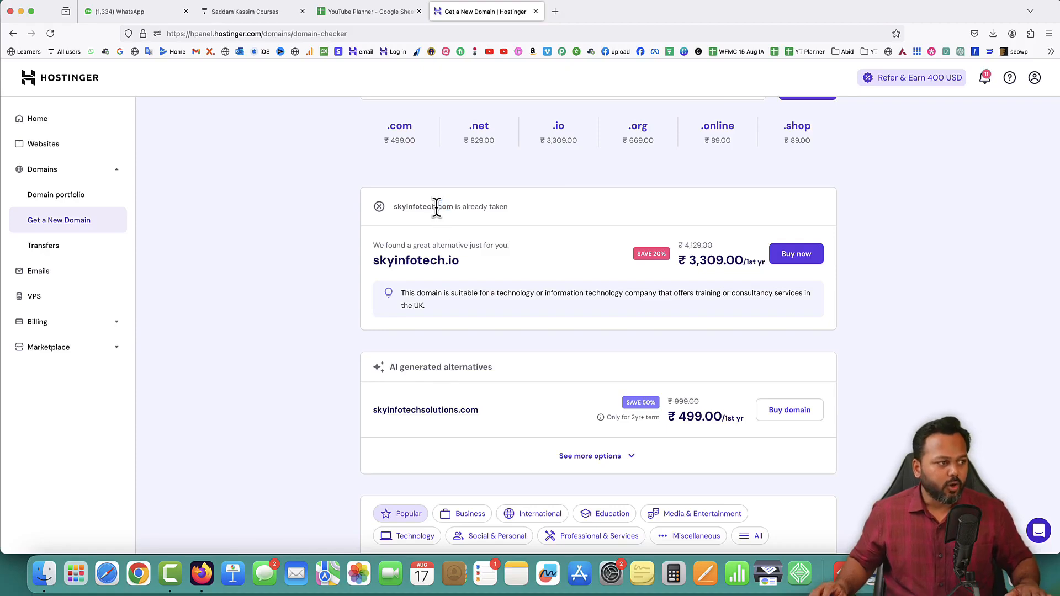
left_click_drag(436, 208, 452, 205)
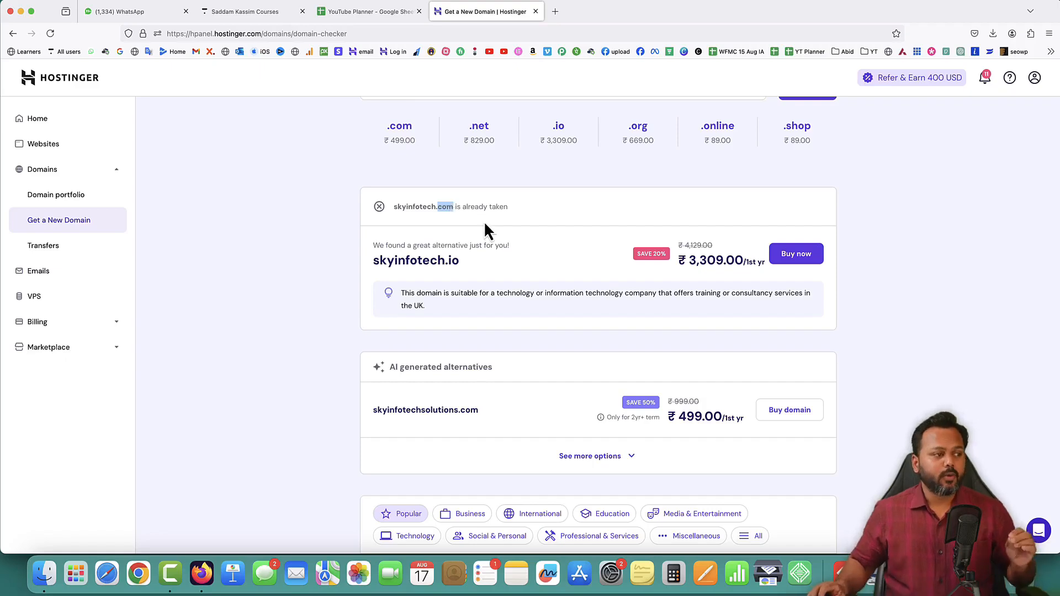
left_click_drag(393, 206, 432, 206)
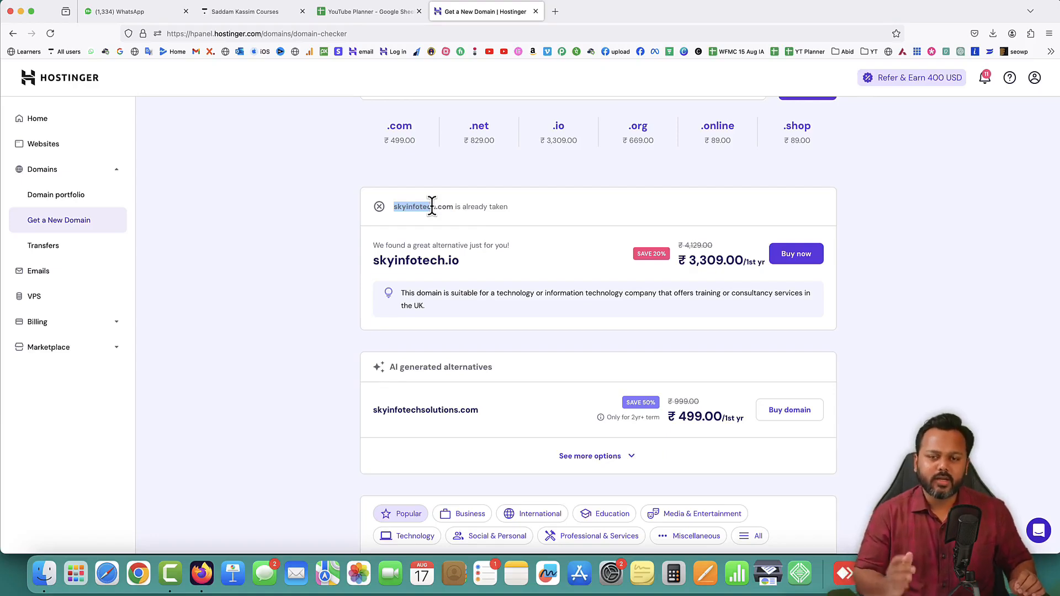
Check the availability of sk-digital-hub.com and examine the hyphenated name in the result
scroll(431, 210, "up", 5)
left_click(419, 220)
left_click_drag(420, 220, 357, 218)
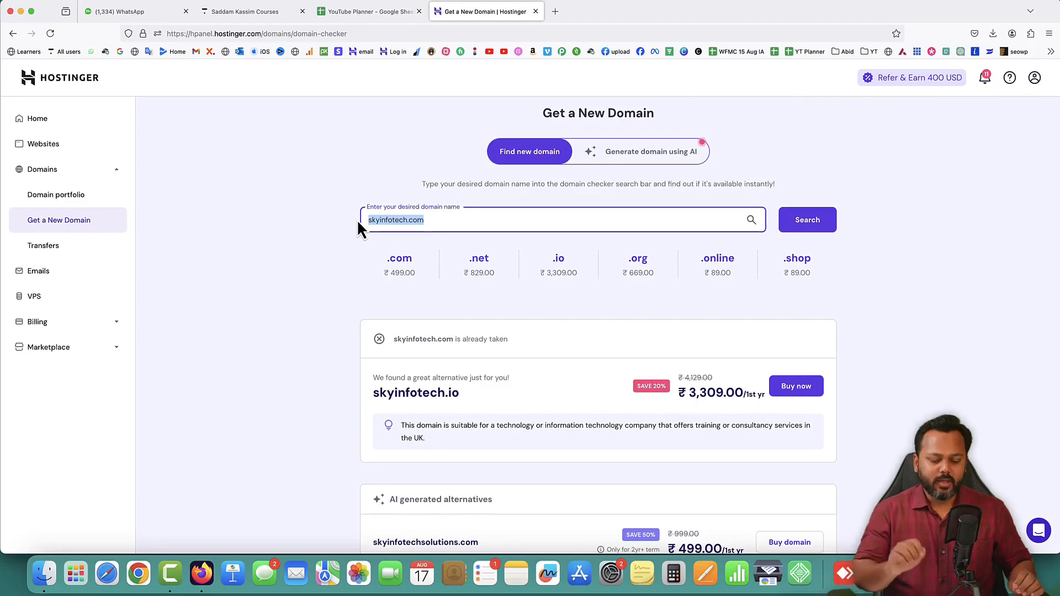
type("sk")
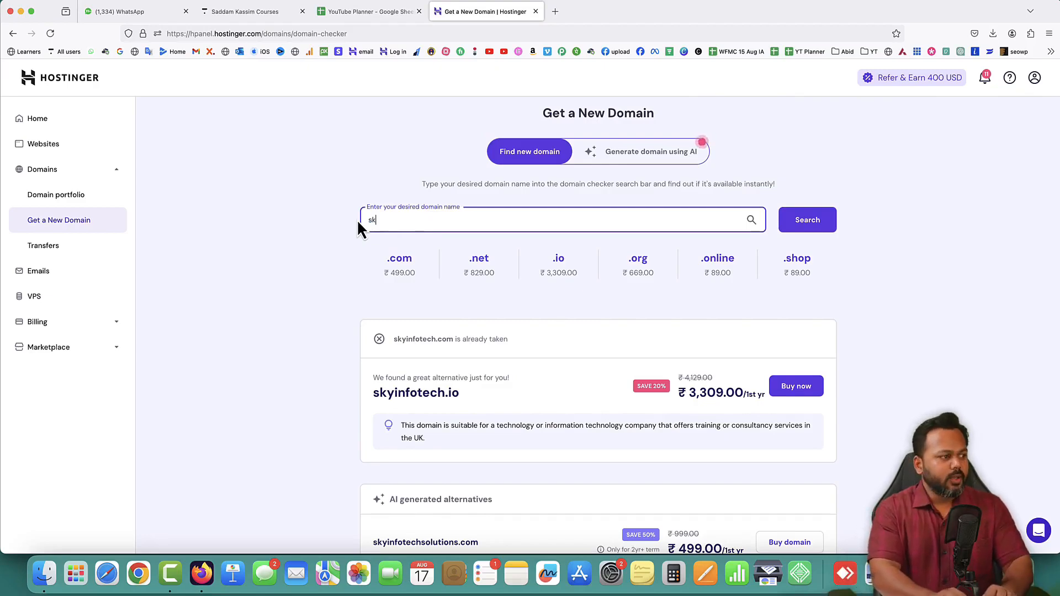
type("-digit")
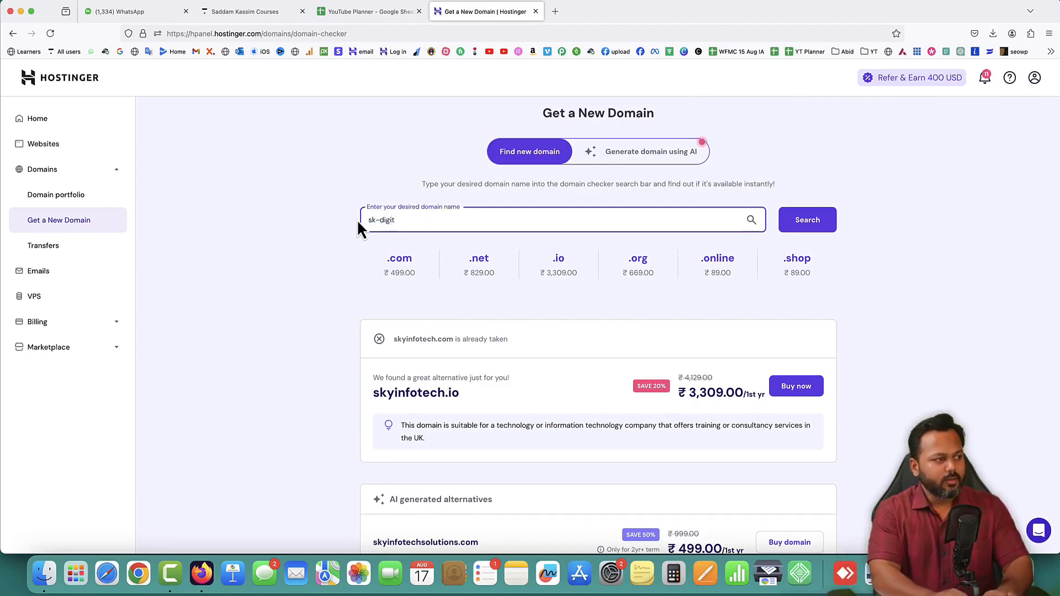
type("al-hub.com")
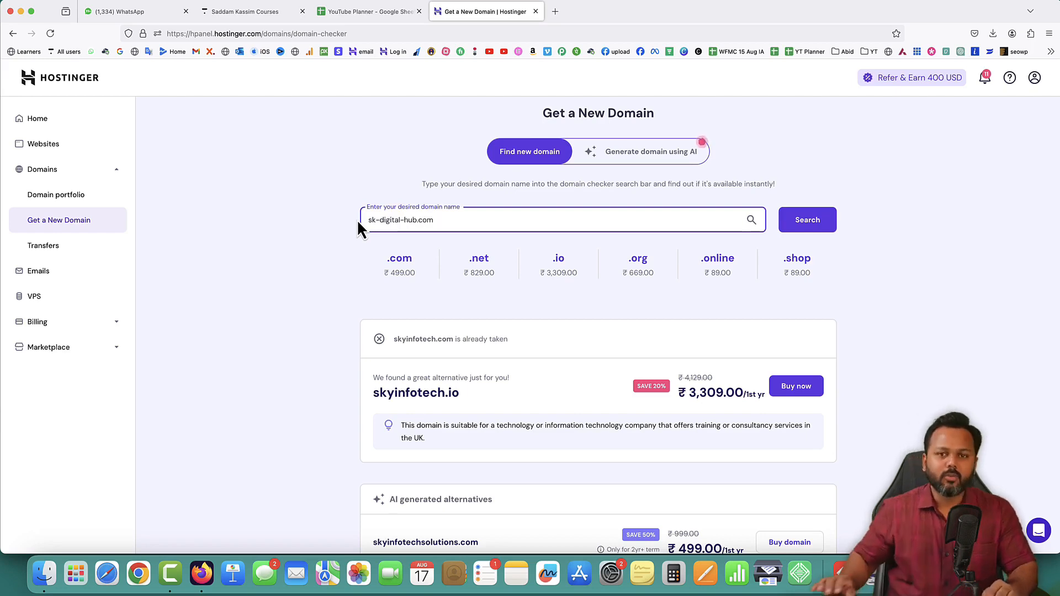
left_click(803, 229)
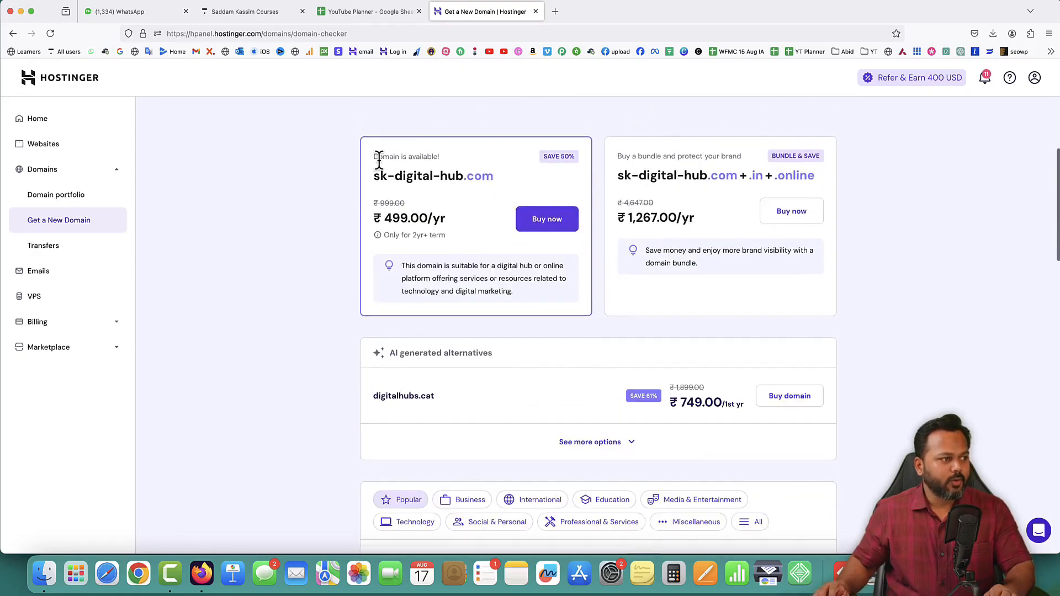
left_click_drag(374, 156, 449, 158)
left_click_drag(373, 176, 480, 175)
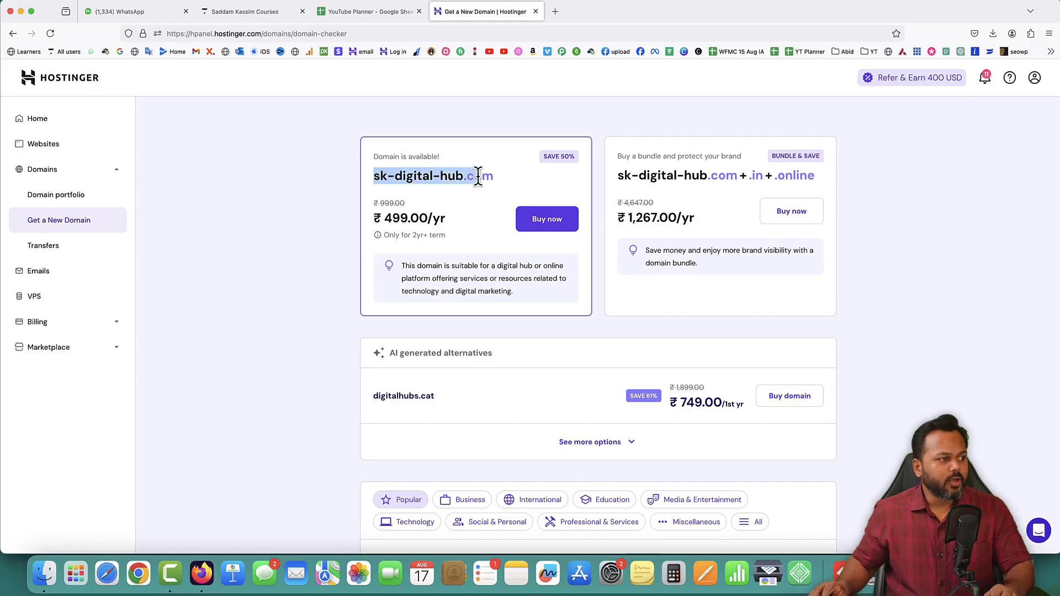
double_click(391, 176)
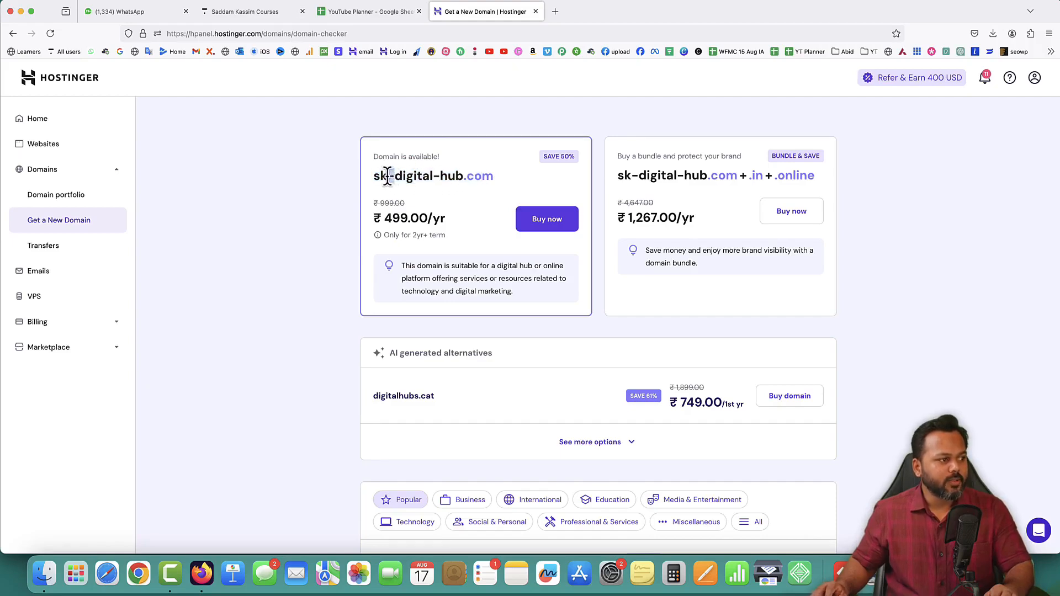
double_click(436, 177)
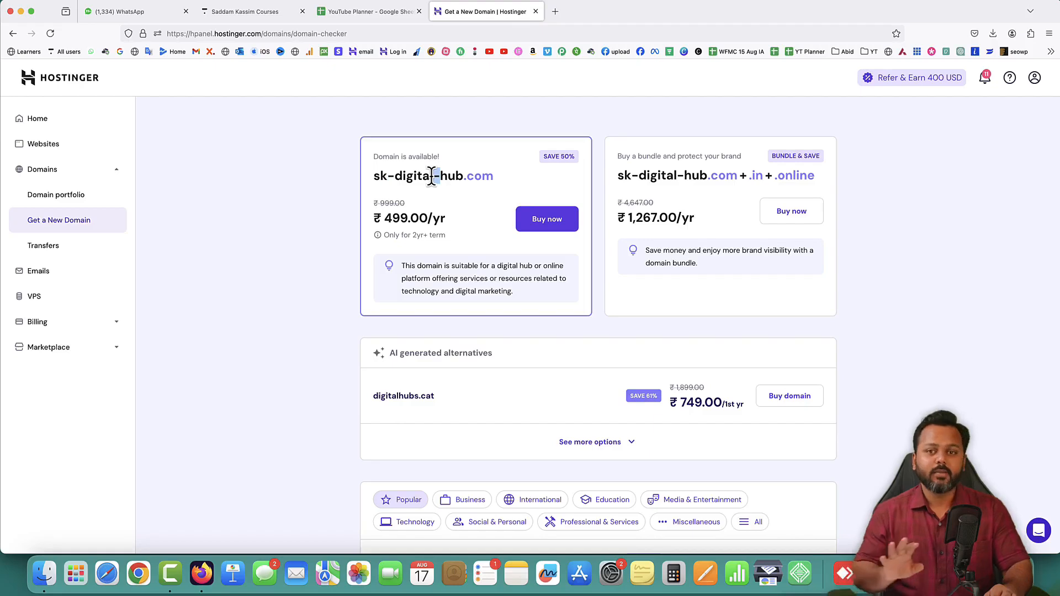
left_click_drag(372, 175, 493, 176)
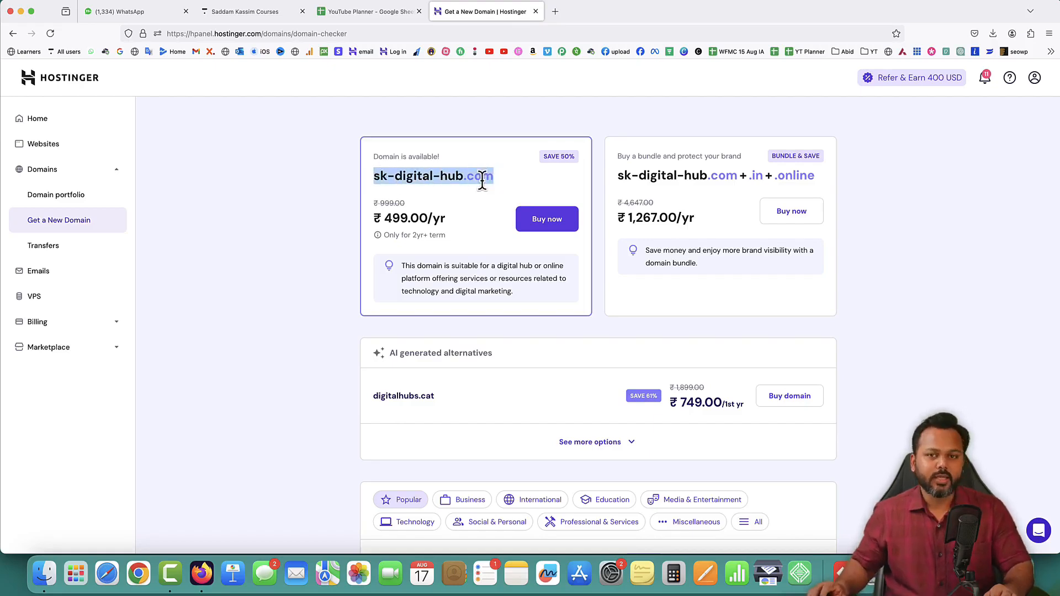
Check the availability of the unhyphenated domain skdigitalhub.com and read its status line
scroll(483, 182, "up", 3)
left_click_drag(417, 185, 355, 186)
type("skdigital")
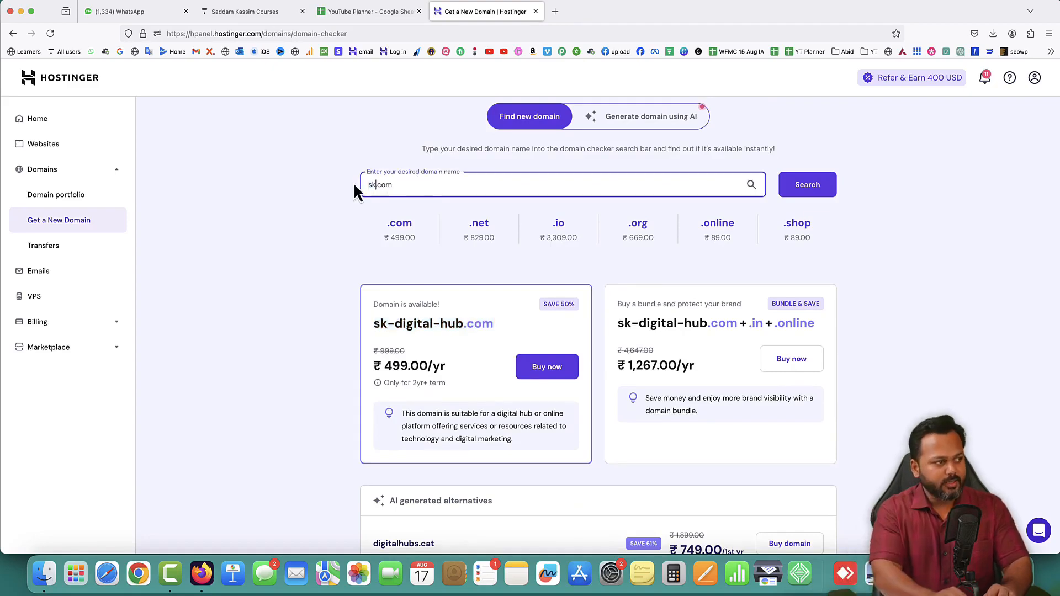
type("hub")
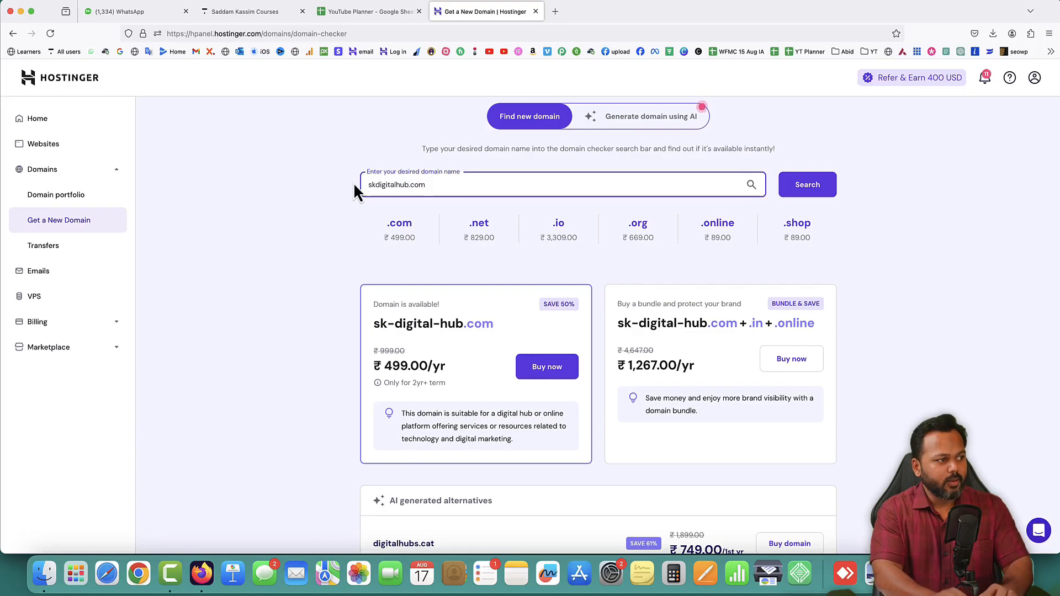
scroll(663, 187, "up", 1)
left_click(813, 190)
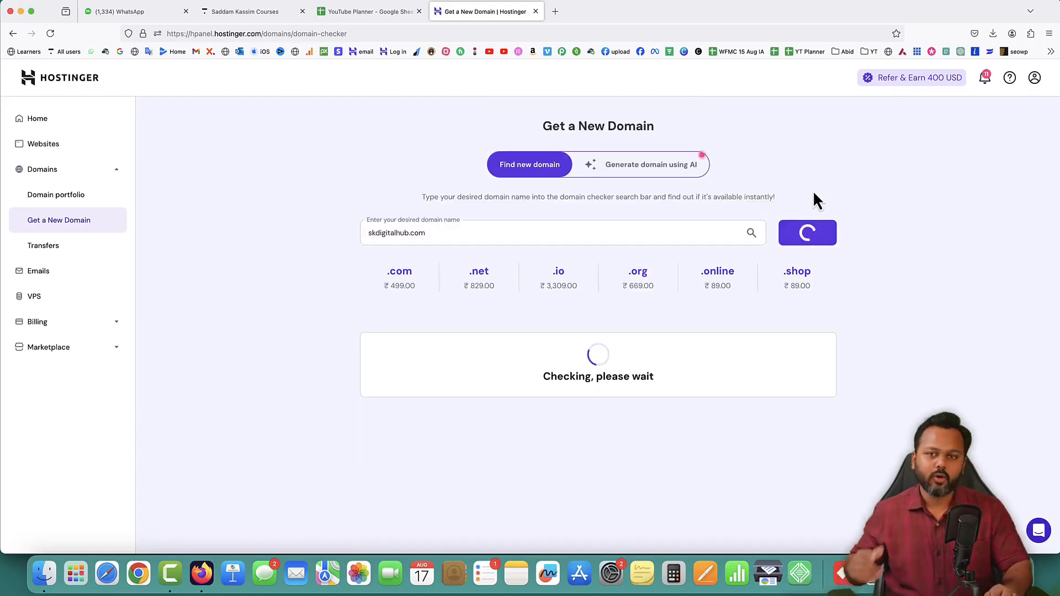
left_click_drag(393, 208, 508, 207)
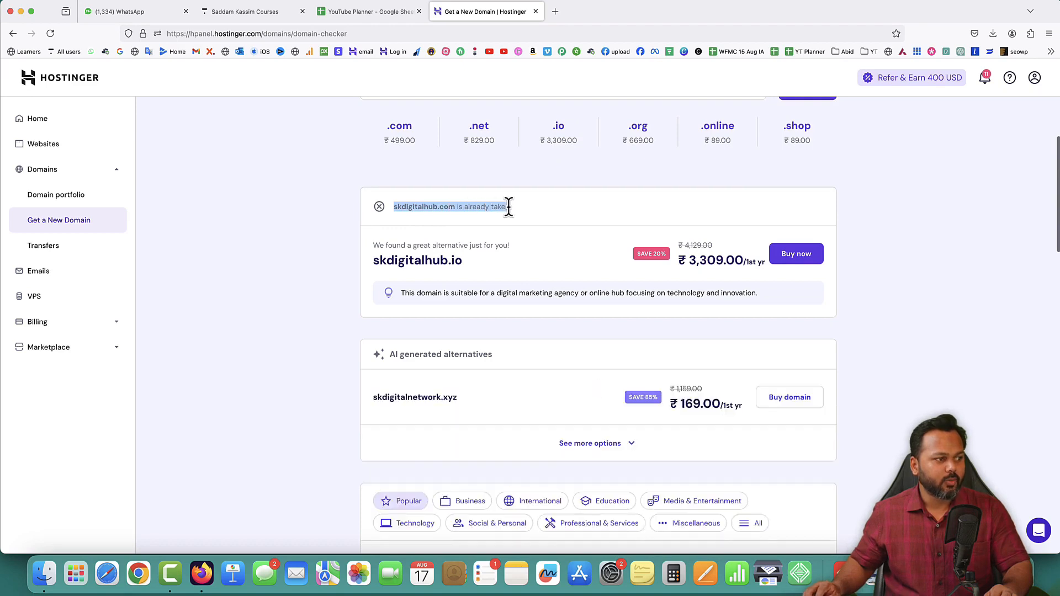
left_click(530, 182)
Search for sk-digital-hub.com again and examine its yearly price
scroll(530, 182, "up", 2)
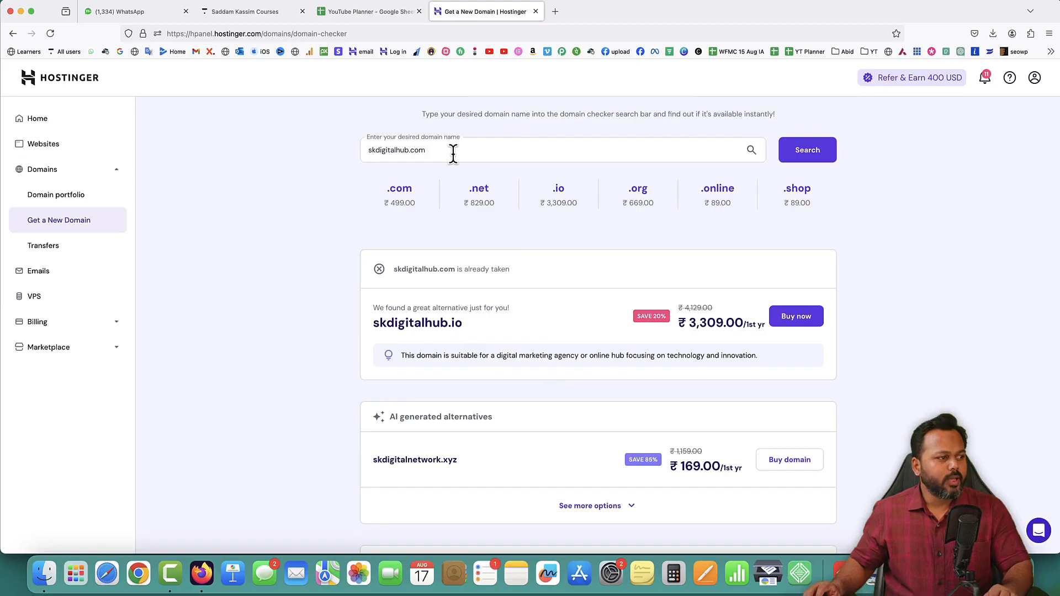
left_click_drag(451, 153, 341, 150)
type("sk-hu")
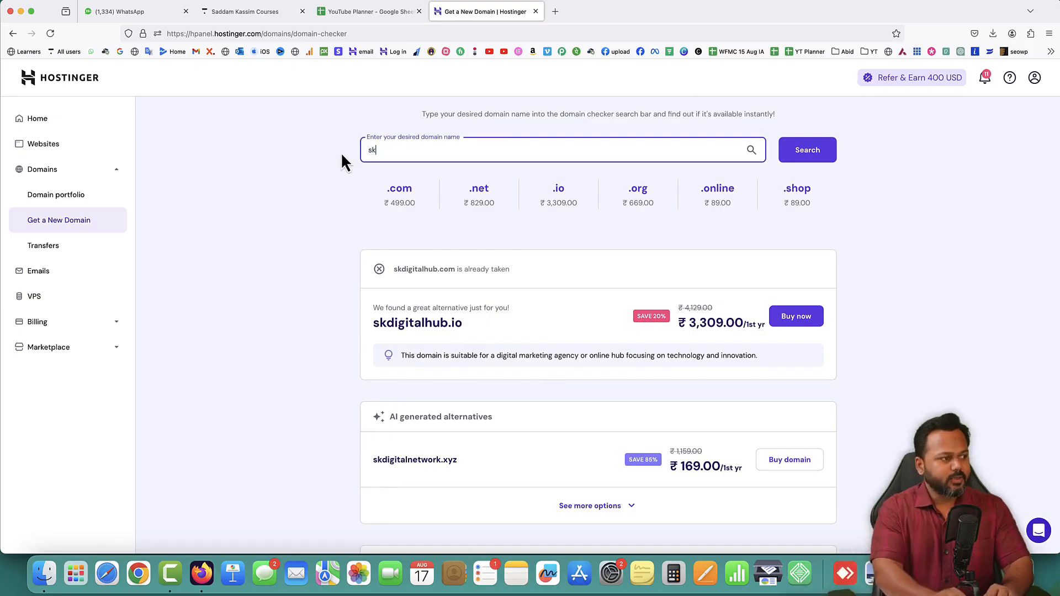
key("BackSpace")
key("BackSpace")
type("digital-")
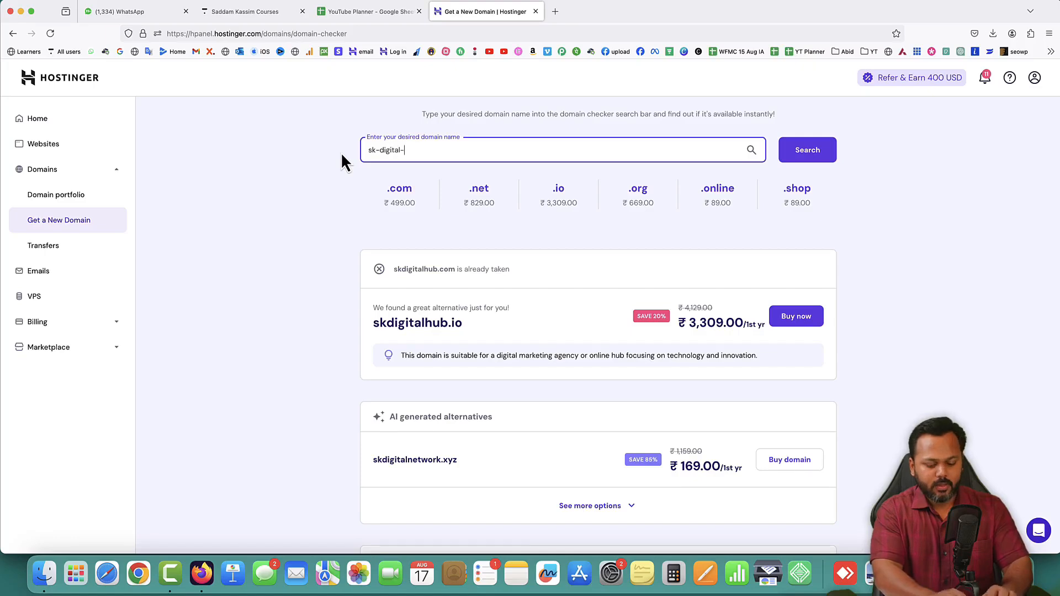
type("hub.com")
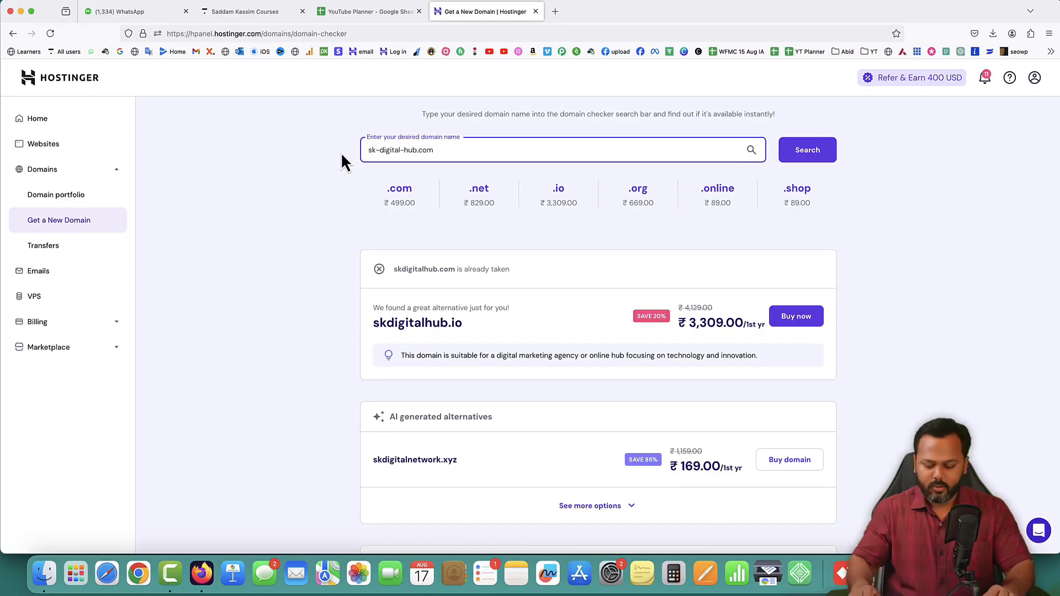
key("Return")
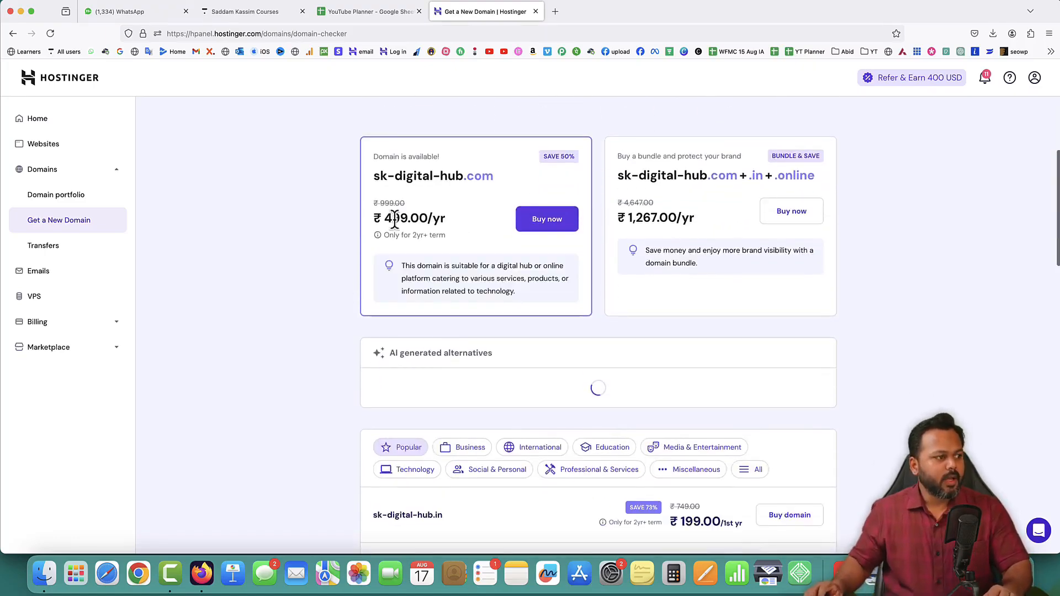
left_click_drag(386, 217, 435, 221)
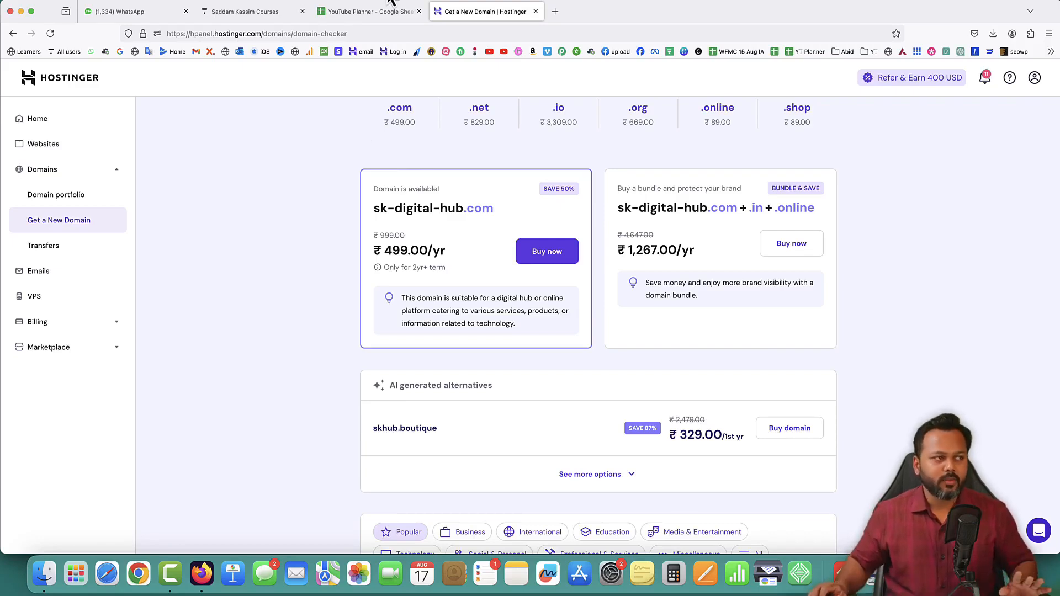
Open wpsikho.com in a new browser tab and view its site connection information
left_click(555, 12)
type("wp")
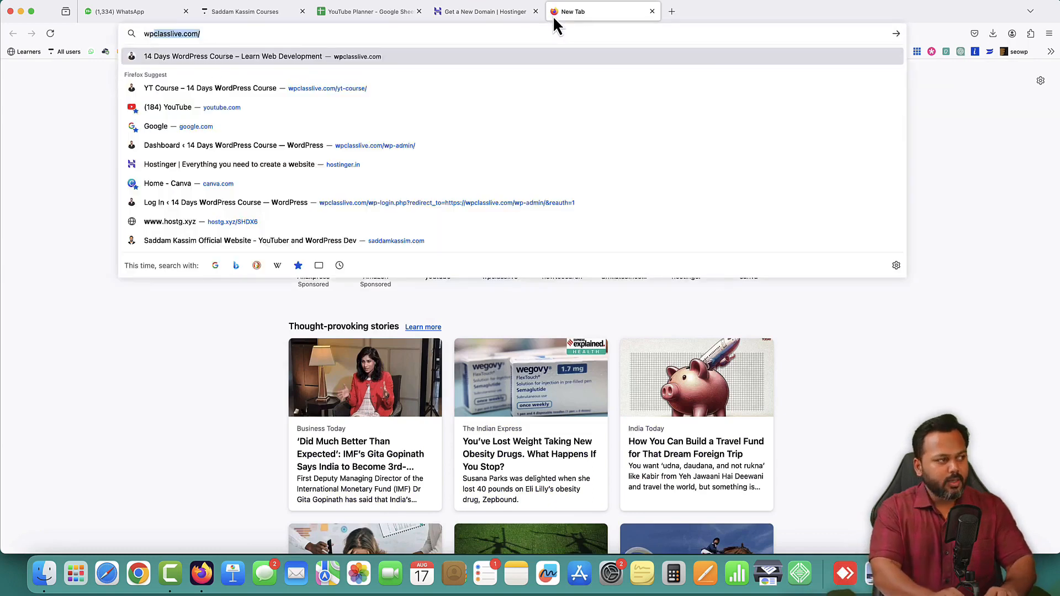
type("sikho.com")
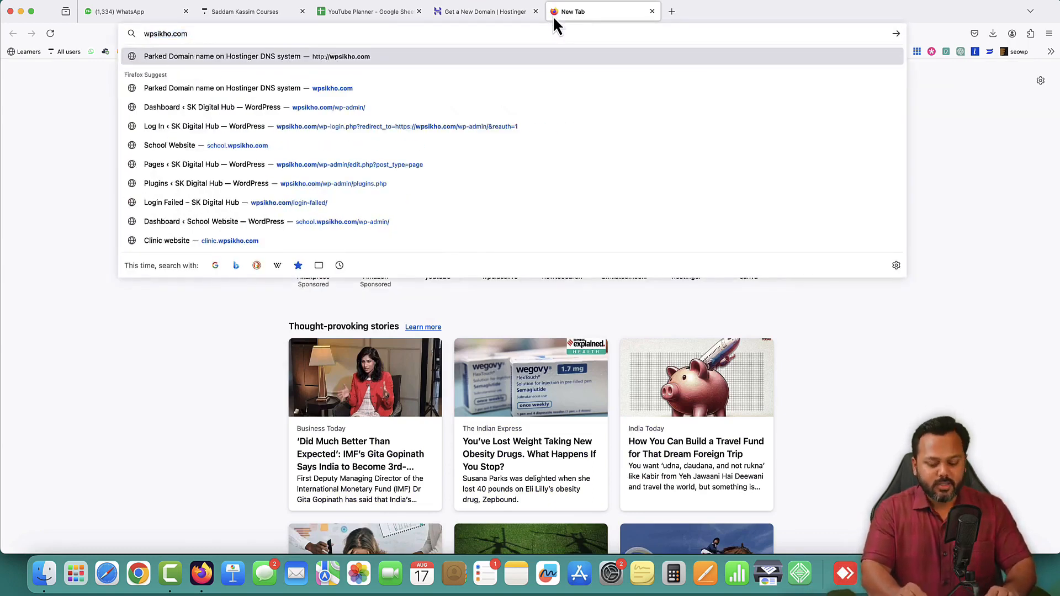
key("Return")
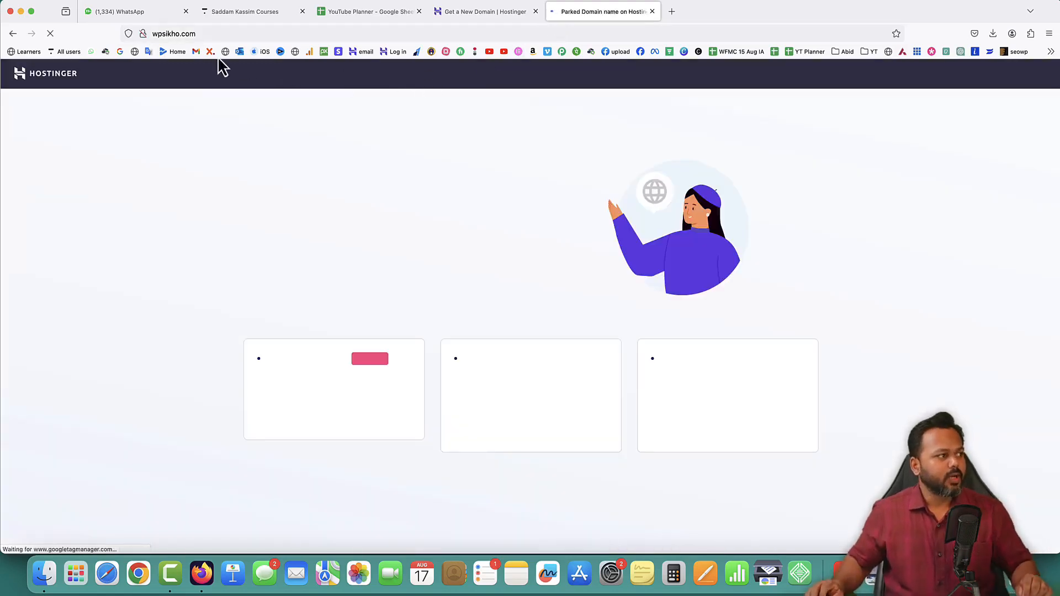
left_click(145, 38)
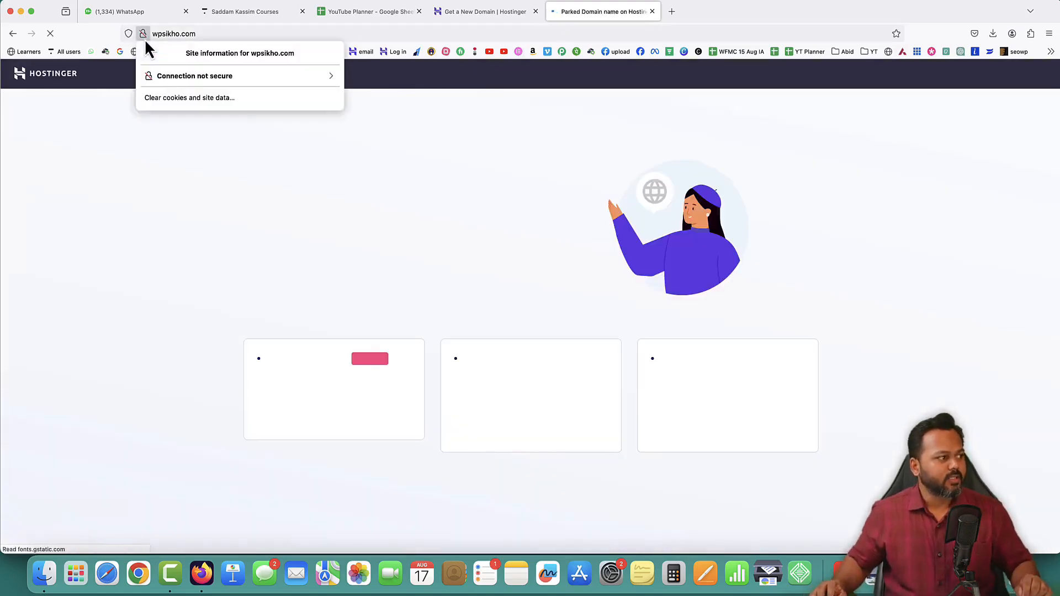
left_click(513, 152)
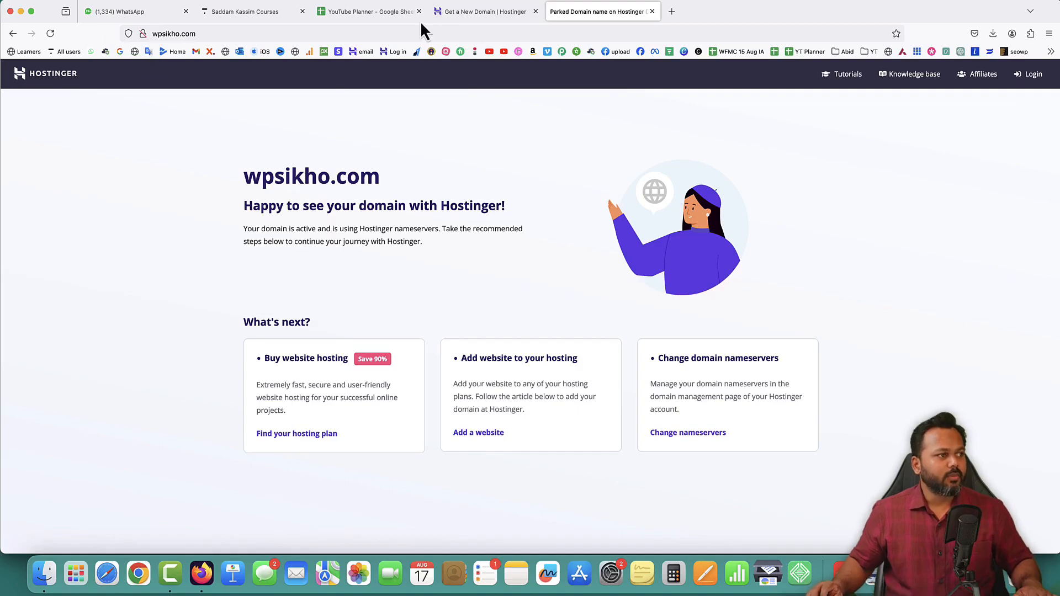
Start adding a WordPress website to the Business Web Hosting plan from the Hostinger websites list
left_click(457, 12)
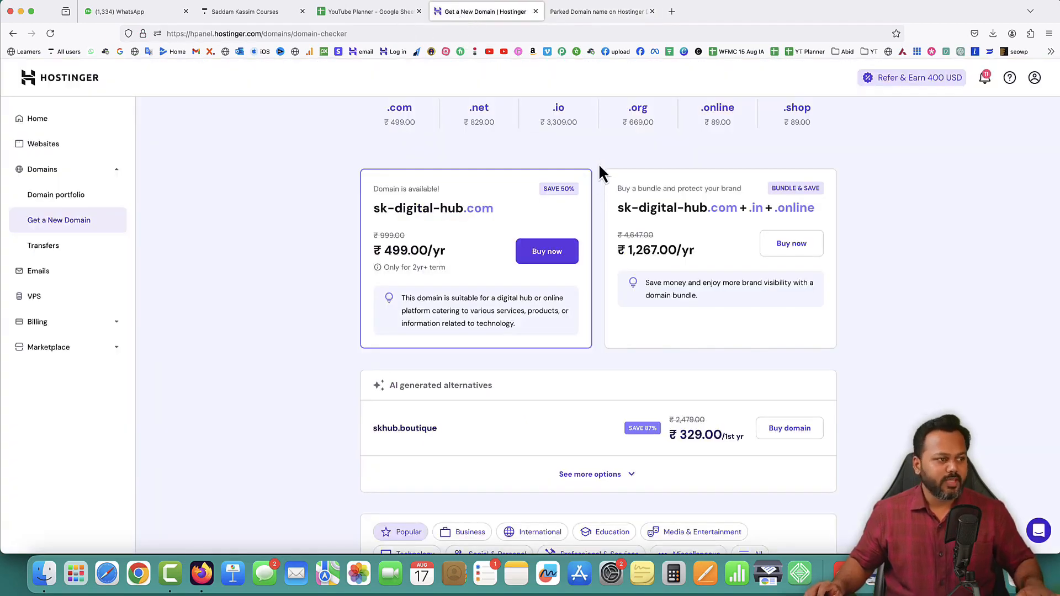
scroll(598, 163, "up", 5)
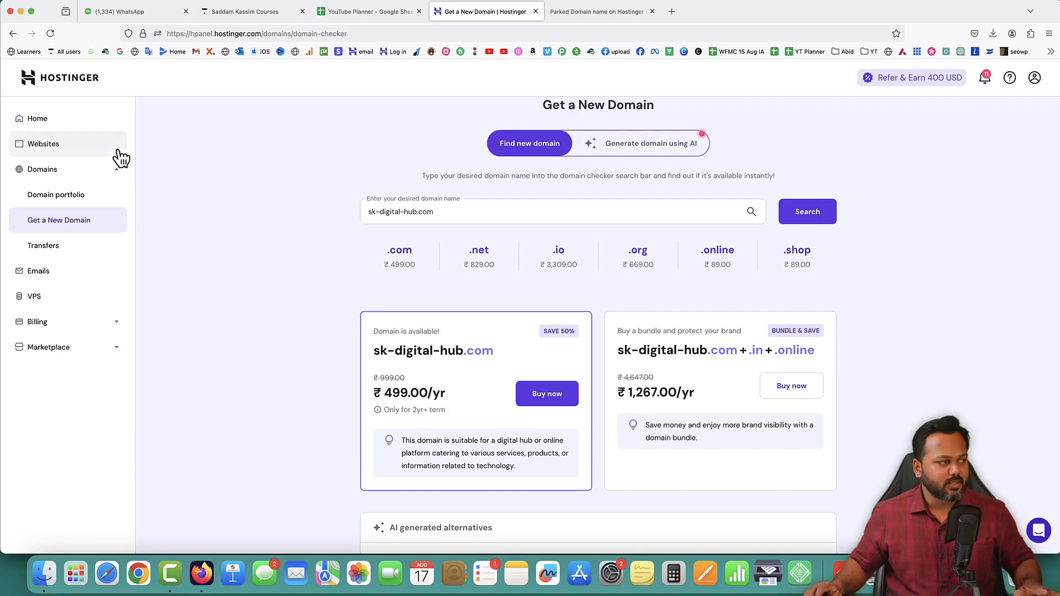
left_click(45, 152)
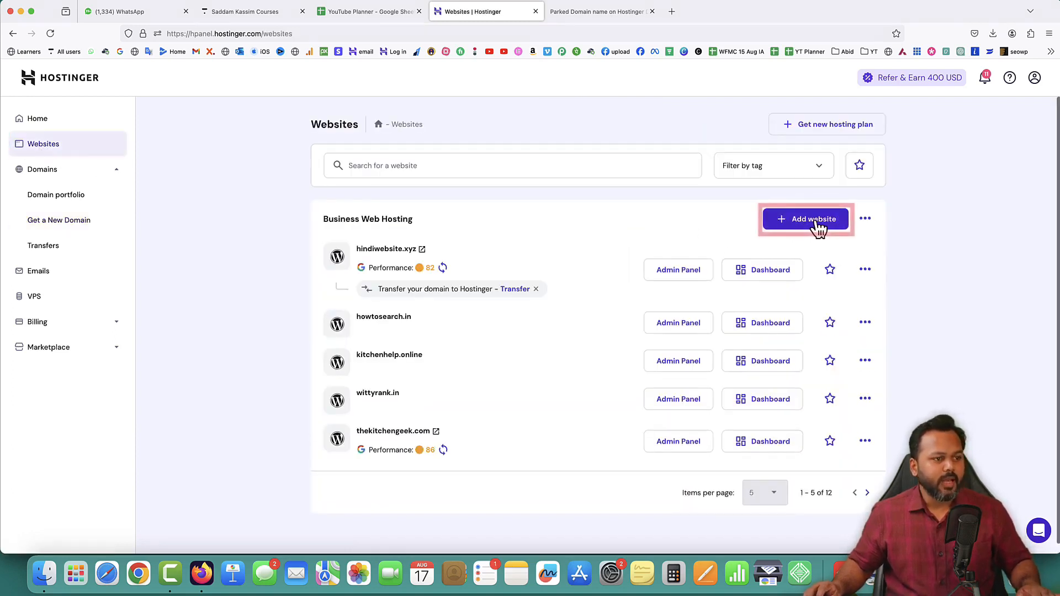
left_click(809, 224)
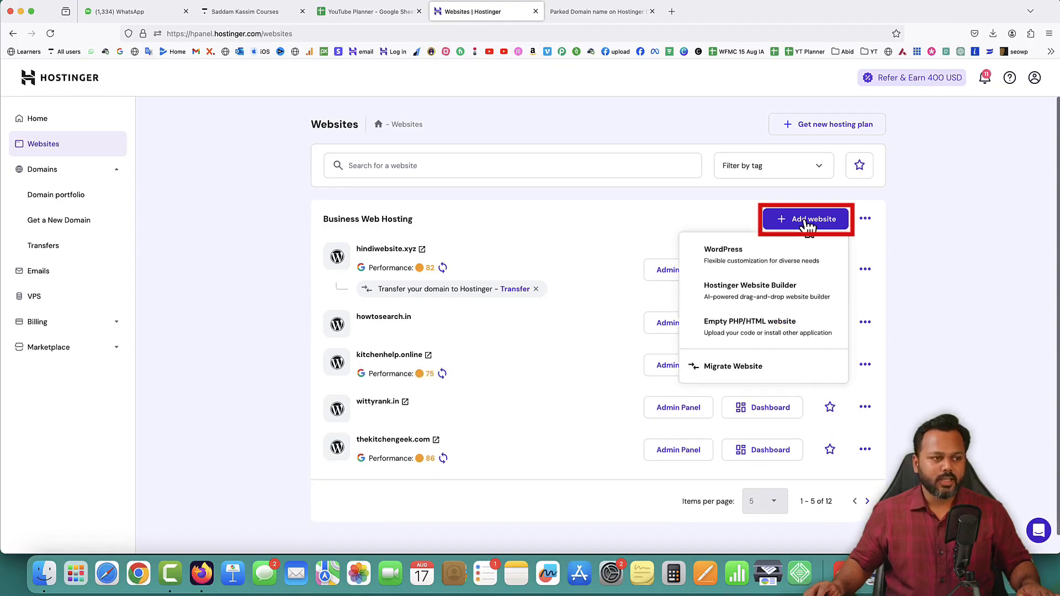
left_click(725, 255)
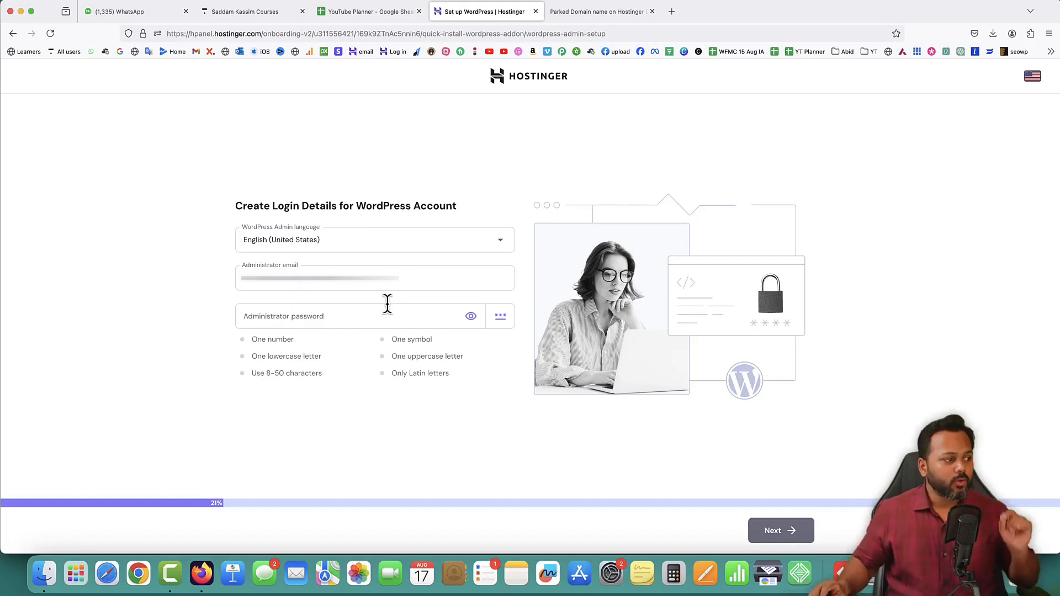
Enter the administrator password for the WordPress account, review the password requirements and continue the setup
left_click(326, 316)
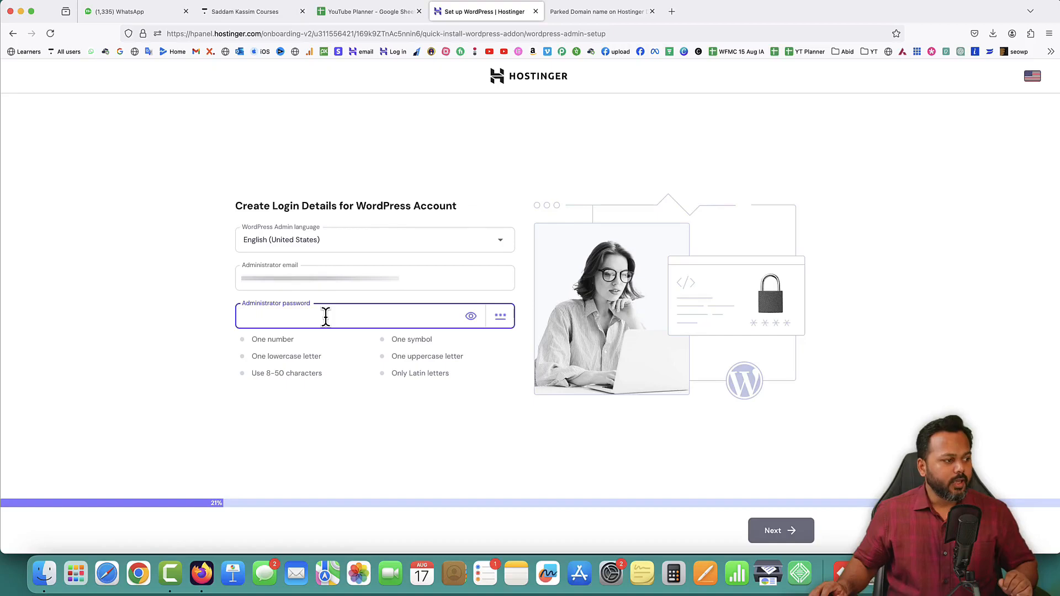
key("super+v")
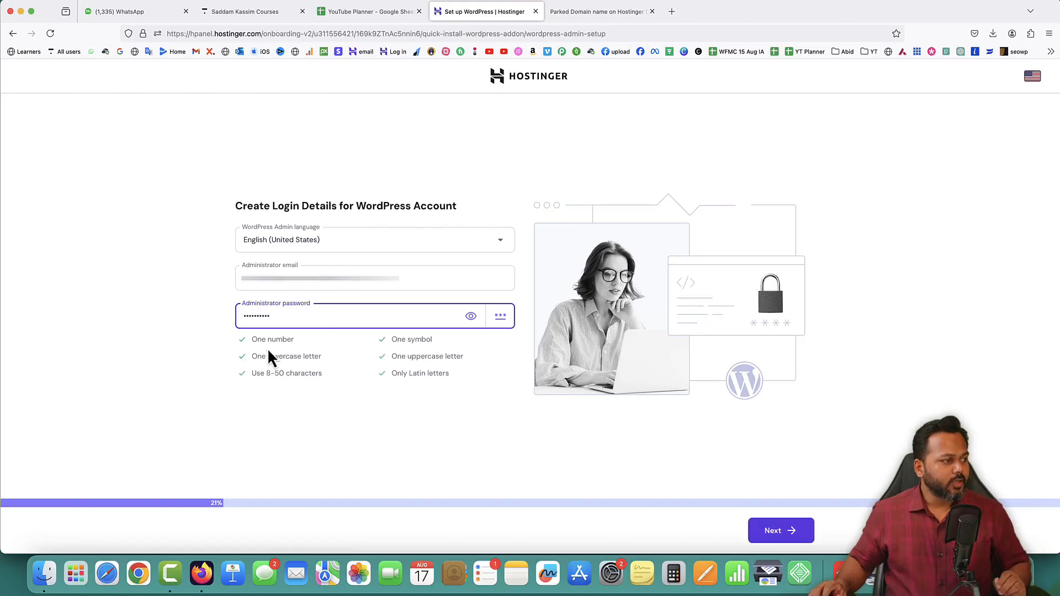
left_click_drag(248, 338, 285, 373)
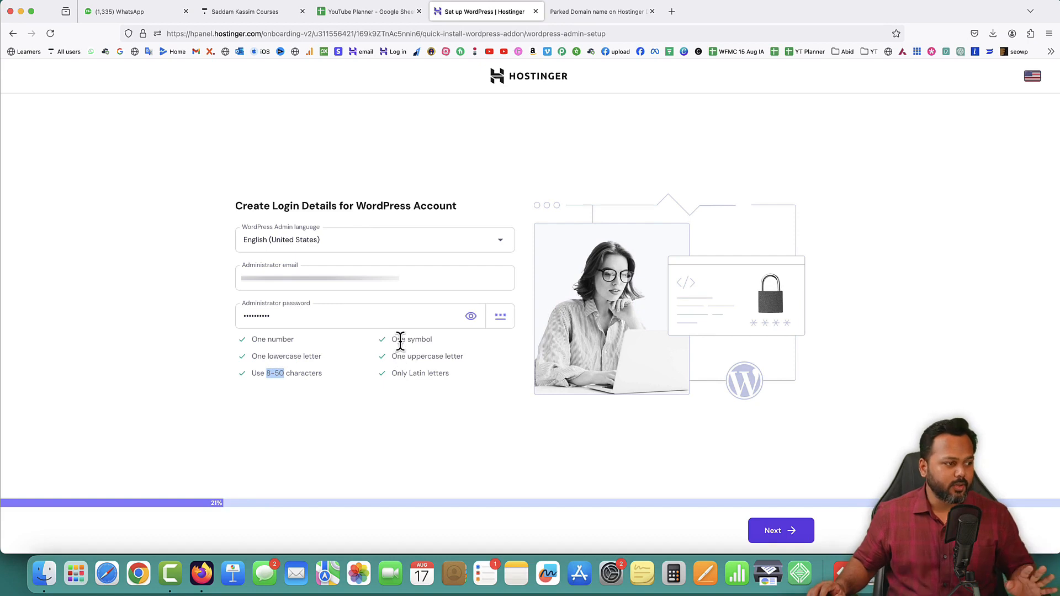
left_click(392, 338)
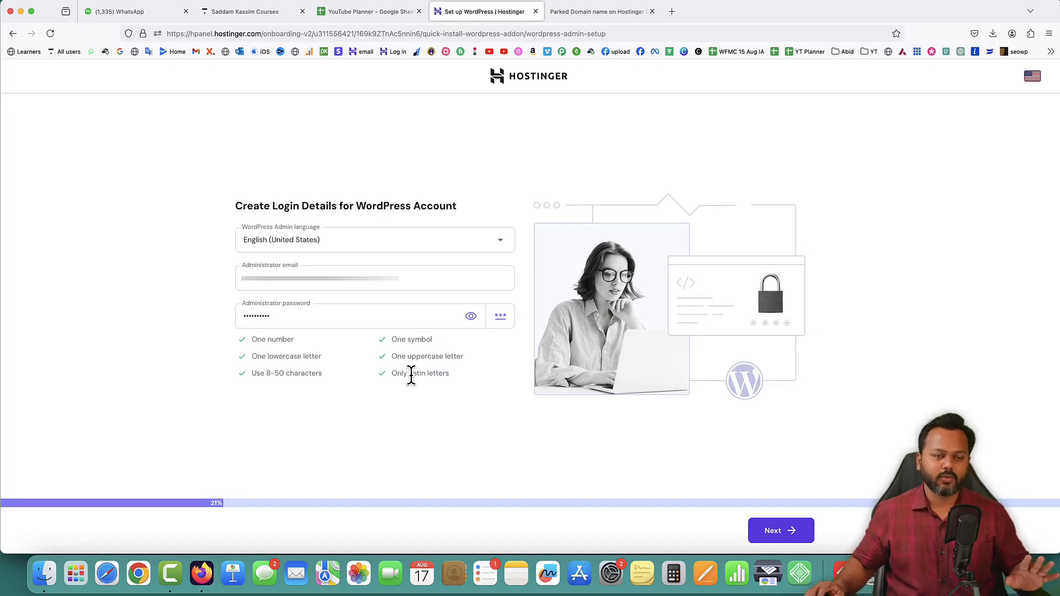
left_click(776, 529)
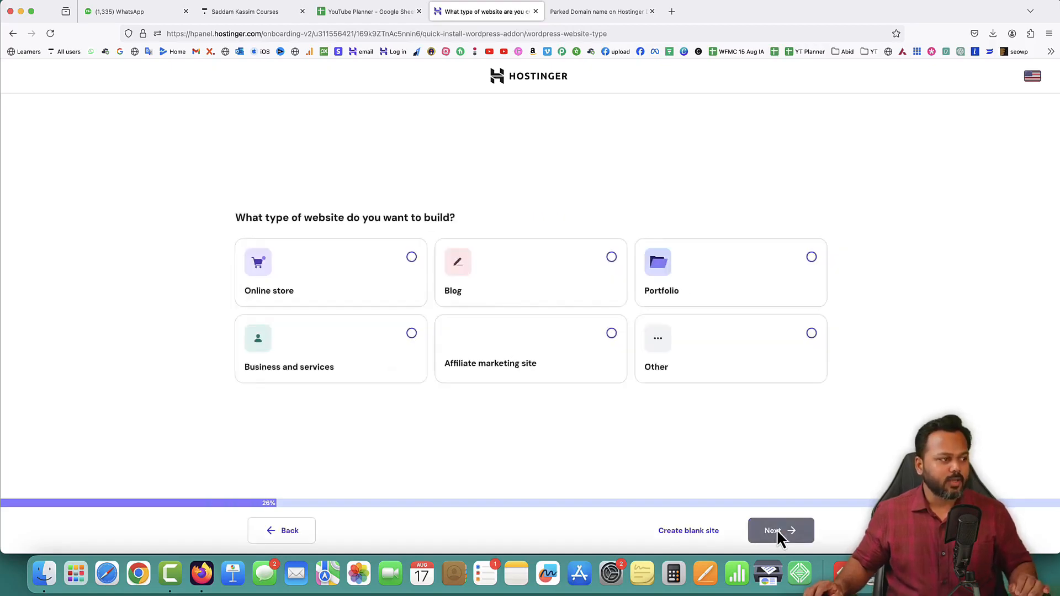
Skip choosing a website type and create a blank site instead
left_click_drag(236, 216, 453, 216)
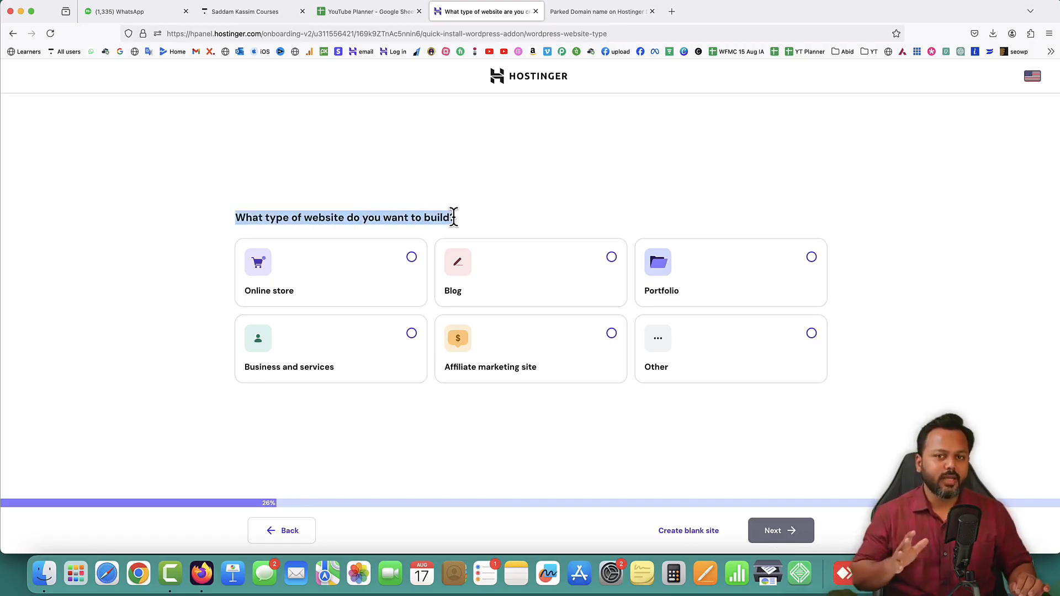
left_click(482, 220)
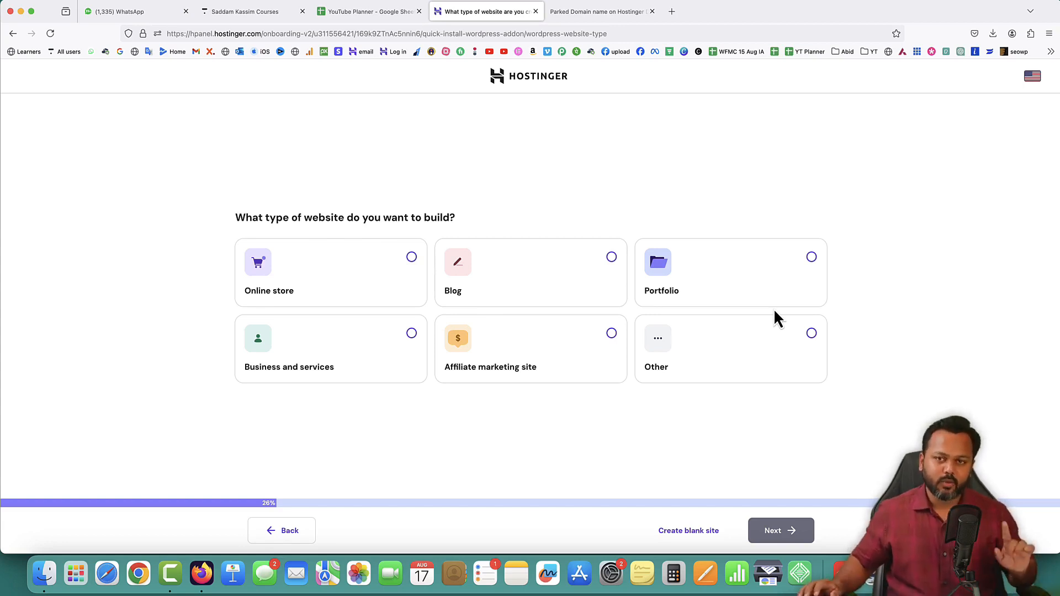
left_click(686, 539)
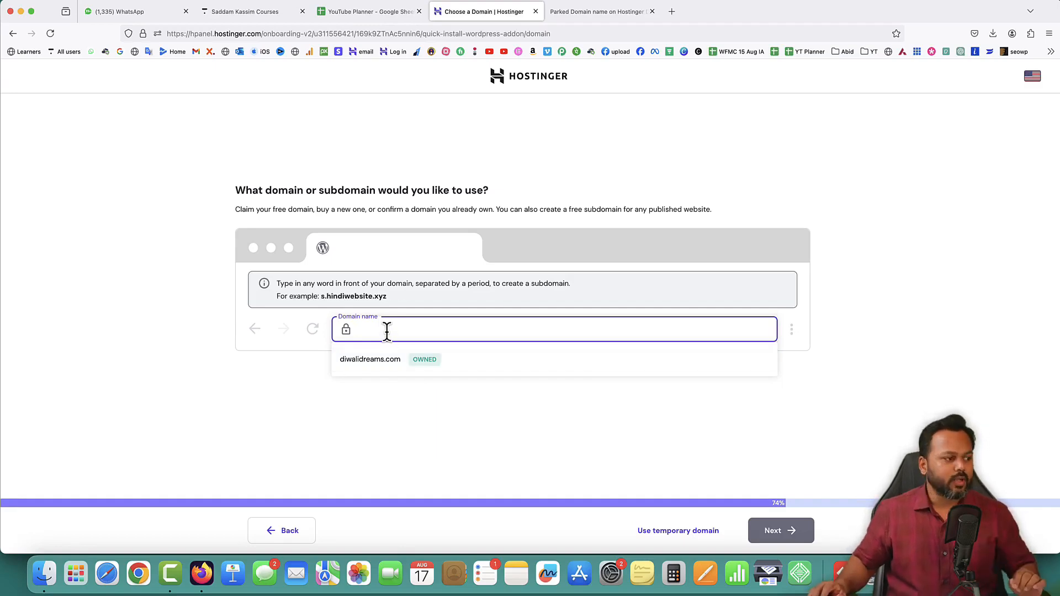
Assign the existing domain wpsikho.com to the new site and start the WordPress installation
type("wp")
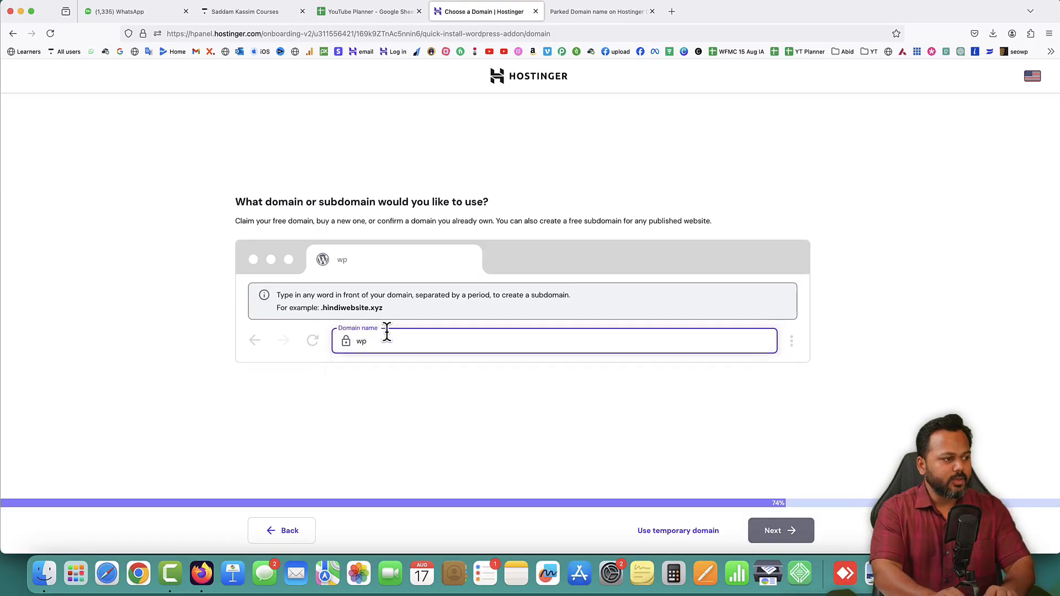
type("sikho.com")
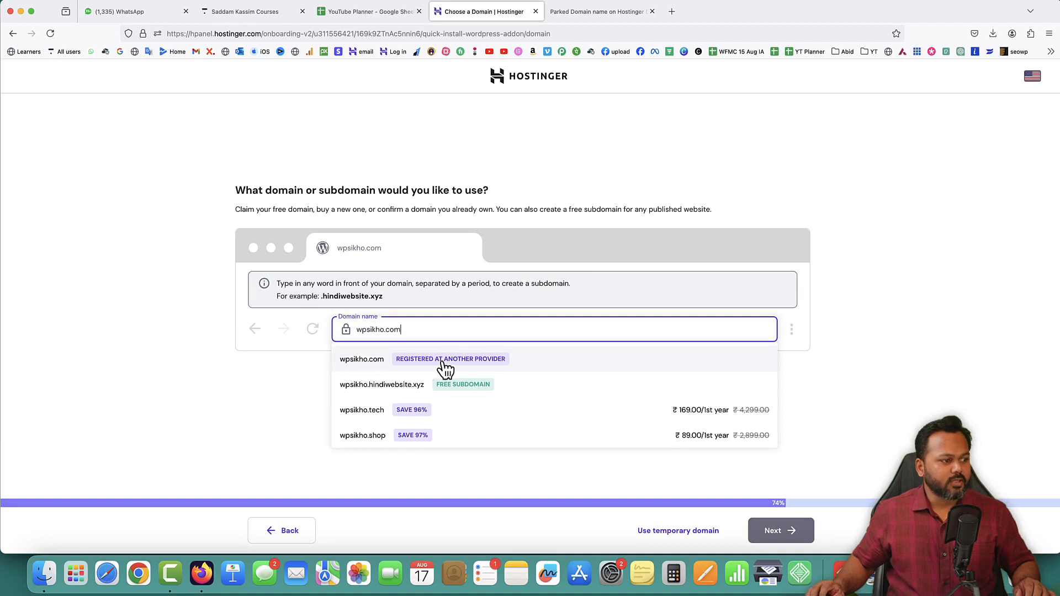
left_click(368, 359)
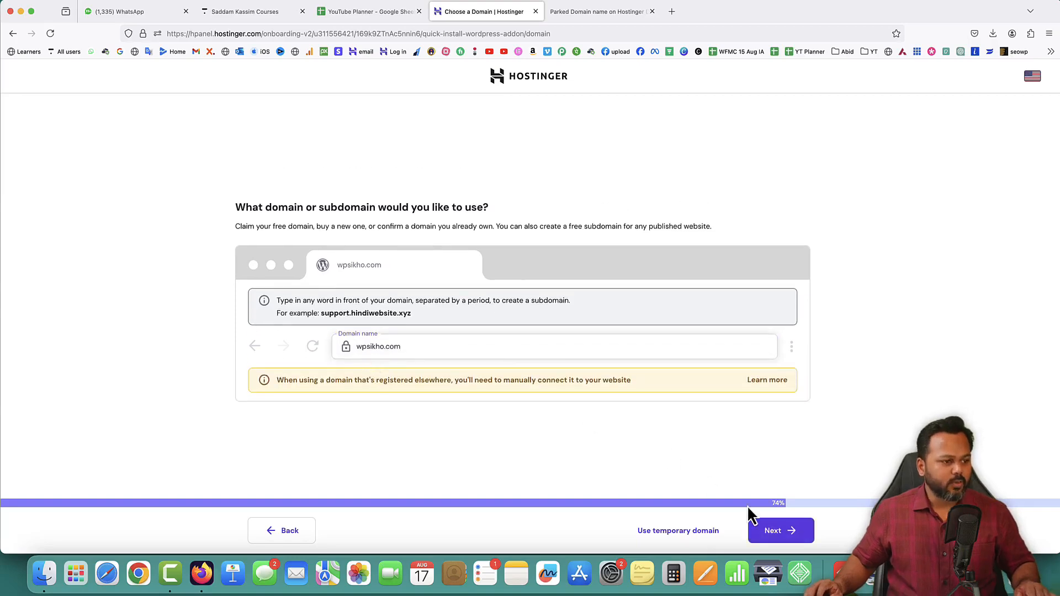
left_click(777, 532)
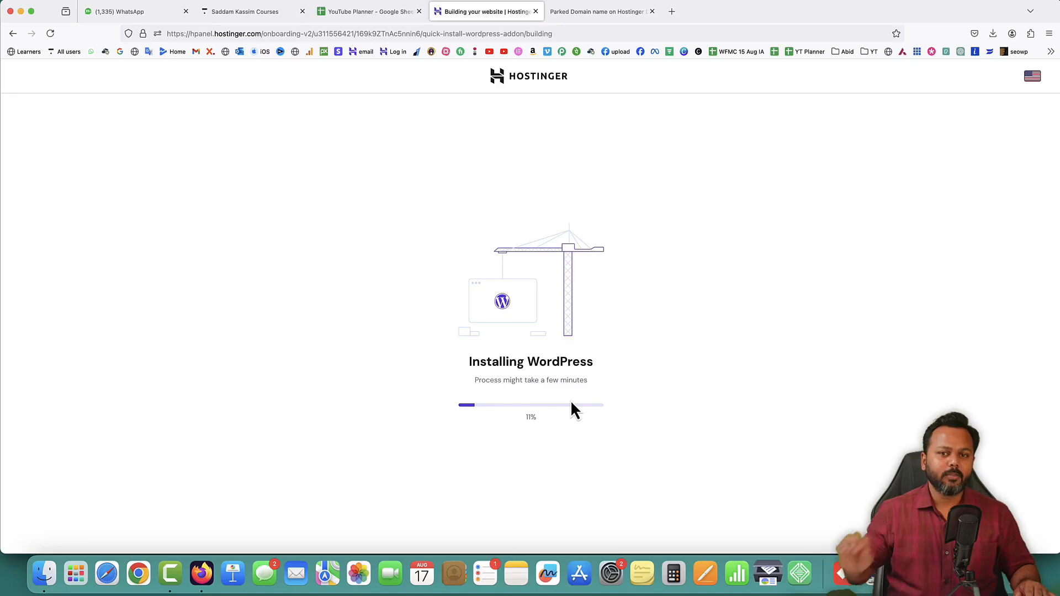
Check the parked wpsikho.com page and its site connection information, then return to the WordPress installation progress
left_click(577, 11)
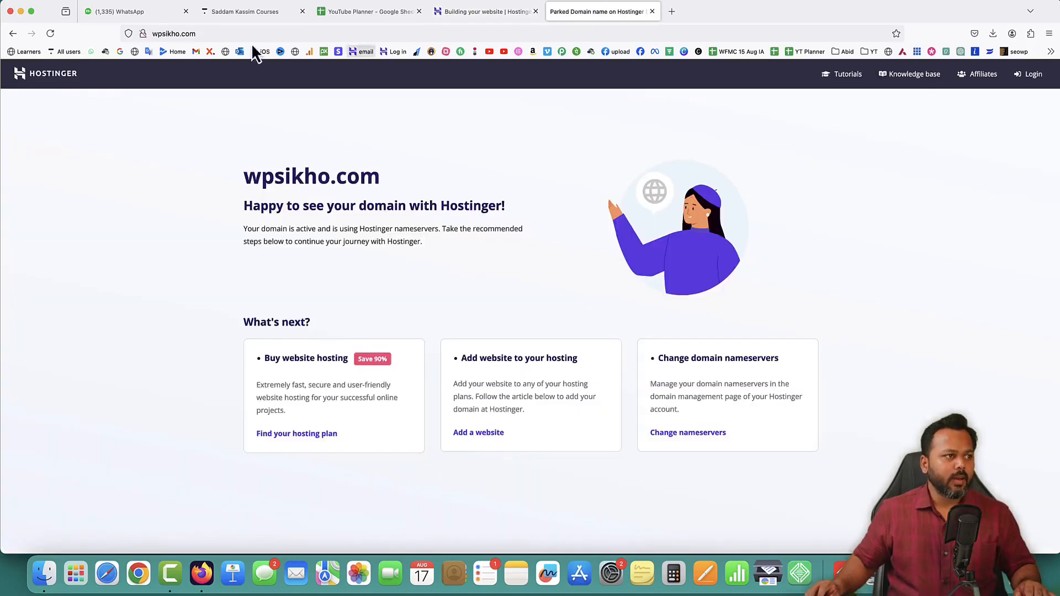
left_click(152, 33)
left_click(966, 331)
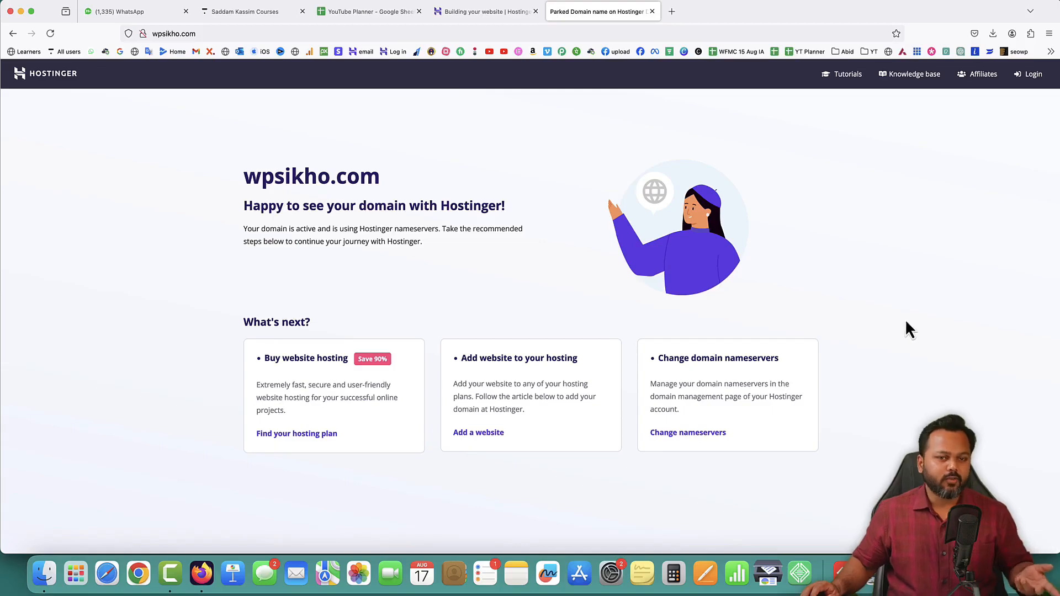
left_click(143, 33)
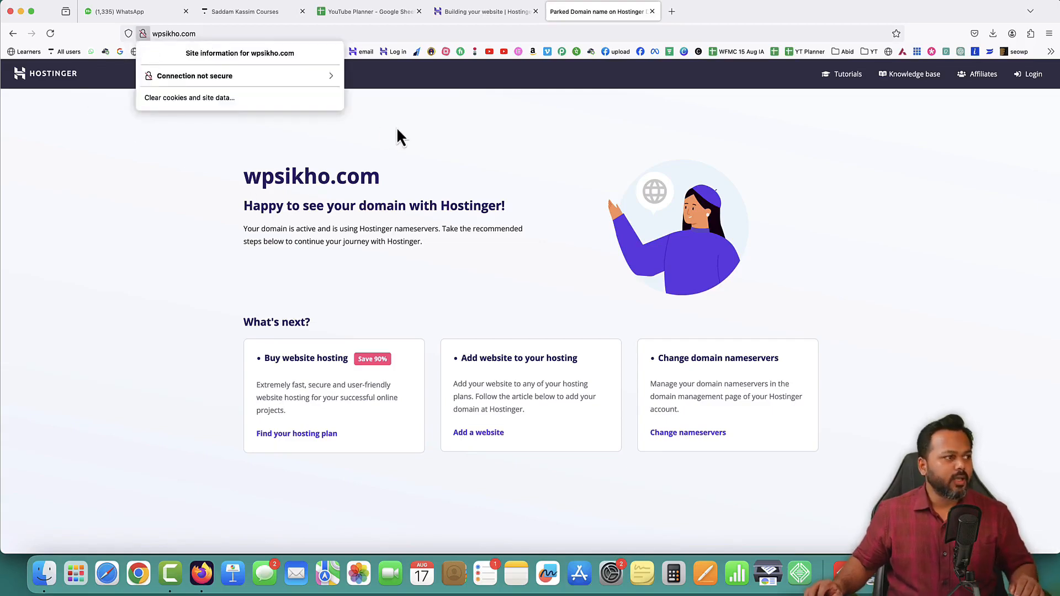
left_click(468, 12)
left_click(468, 12)
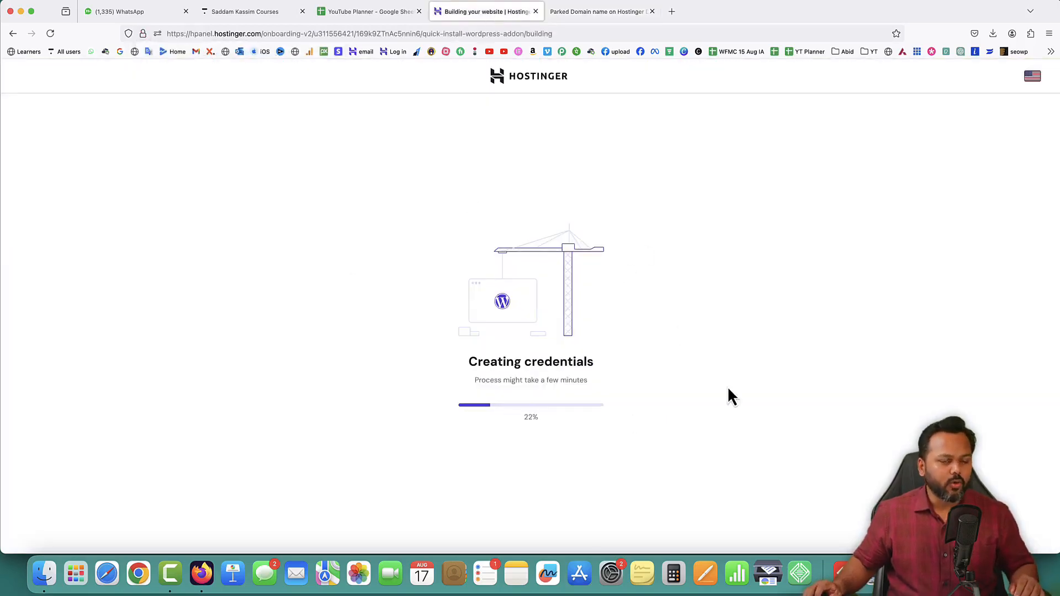
left_click(593, 12)
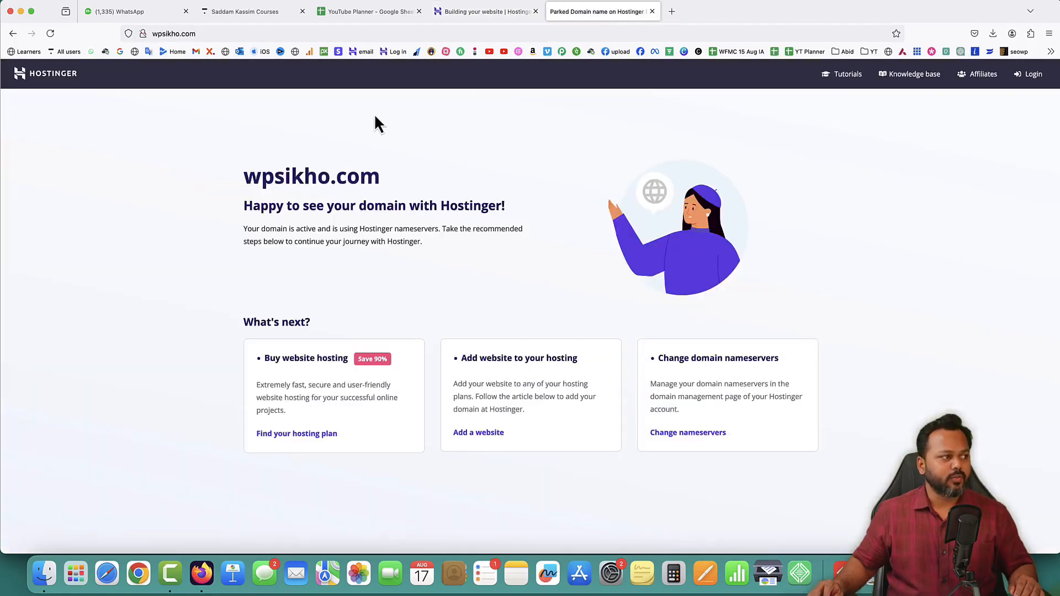
left_click(454, 14)
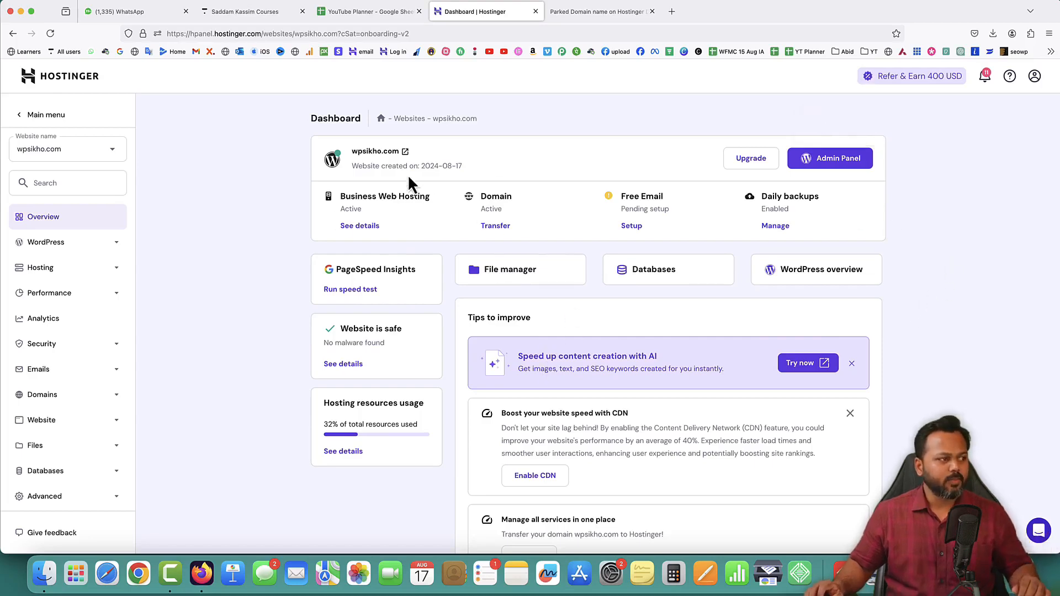
Reload wpsikho.com in its browser tab and view the site's connection information
left_click(586, 19)
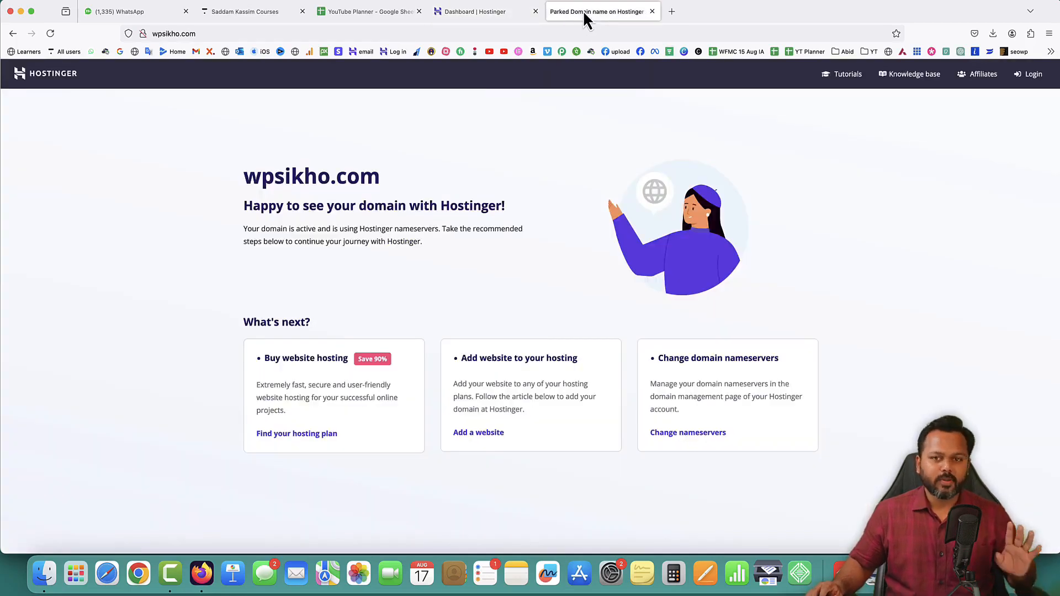
left_click(50, 34)
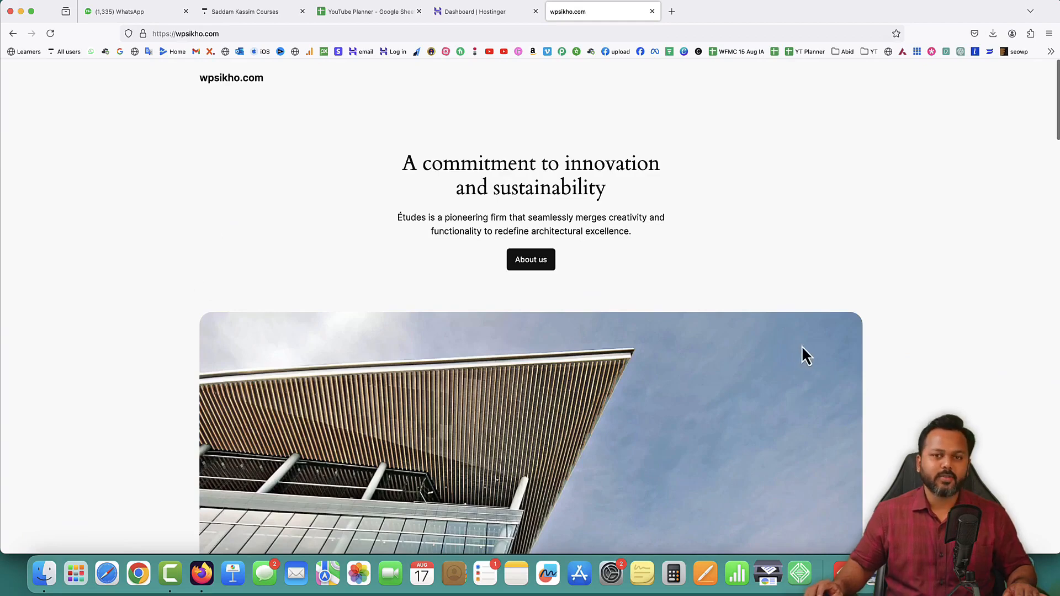
left_click(144, 36)
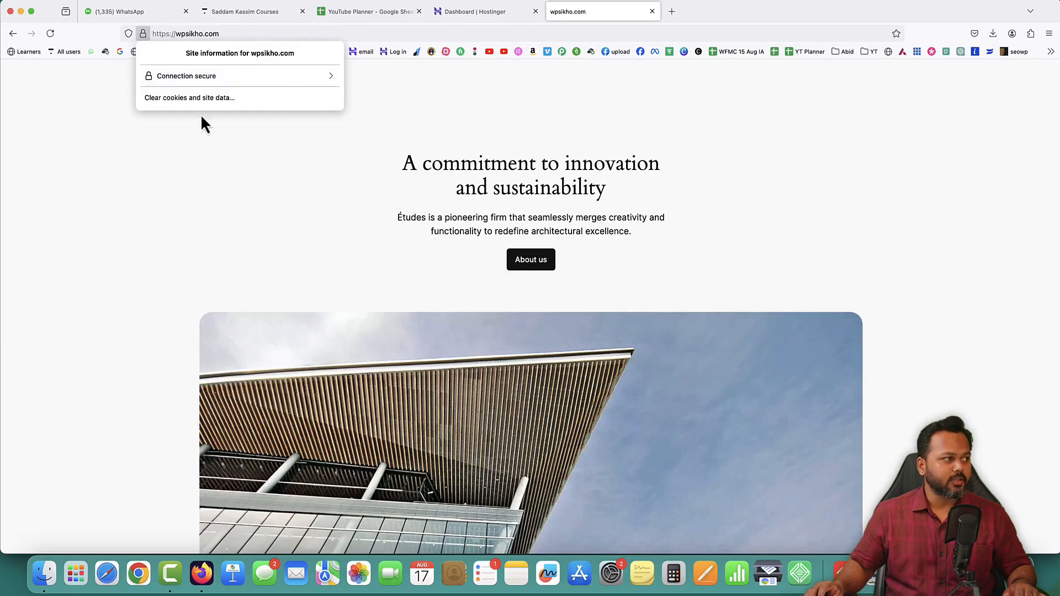
left_click(233, 172)
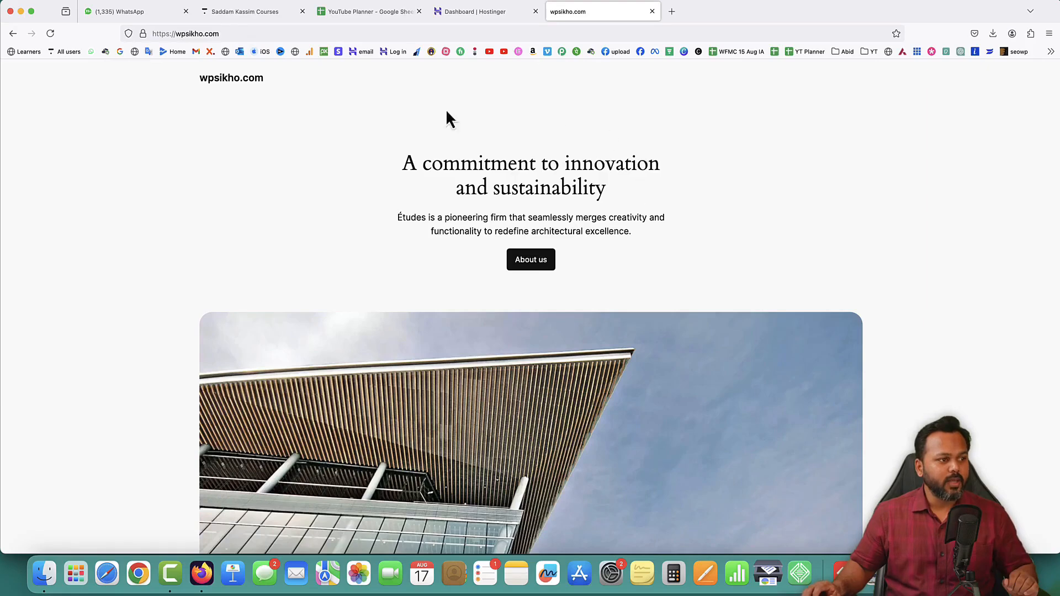
Look through the default homepage of wpsikho.com, from the hero section down to the services section
scroll(661, 281, "down", 10)
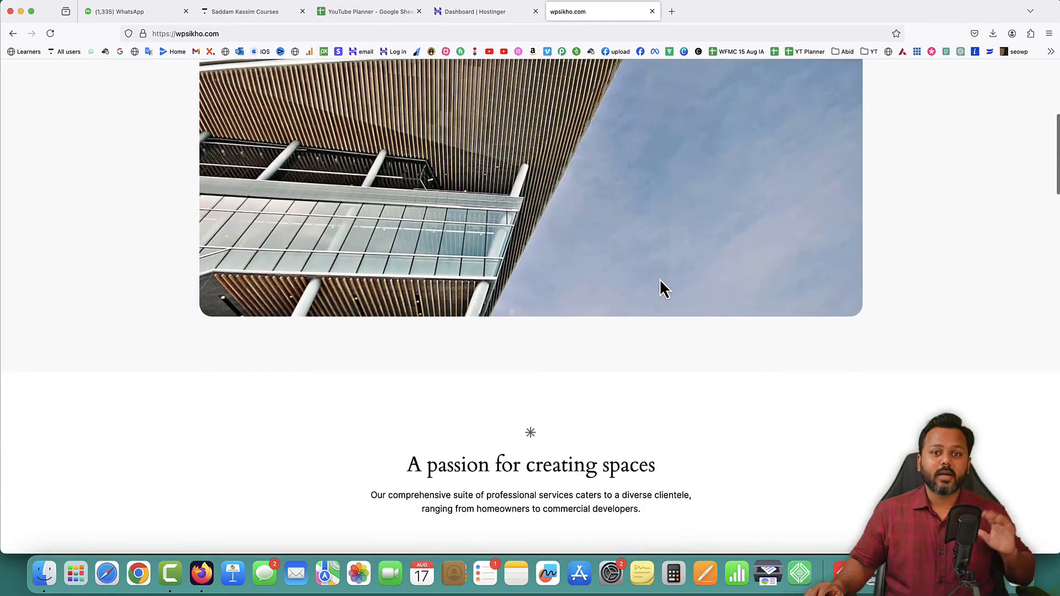
scroll(661, 288, "down", 5)
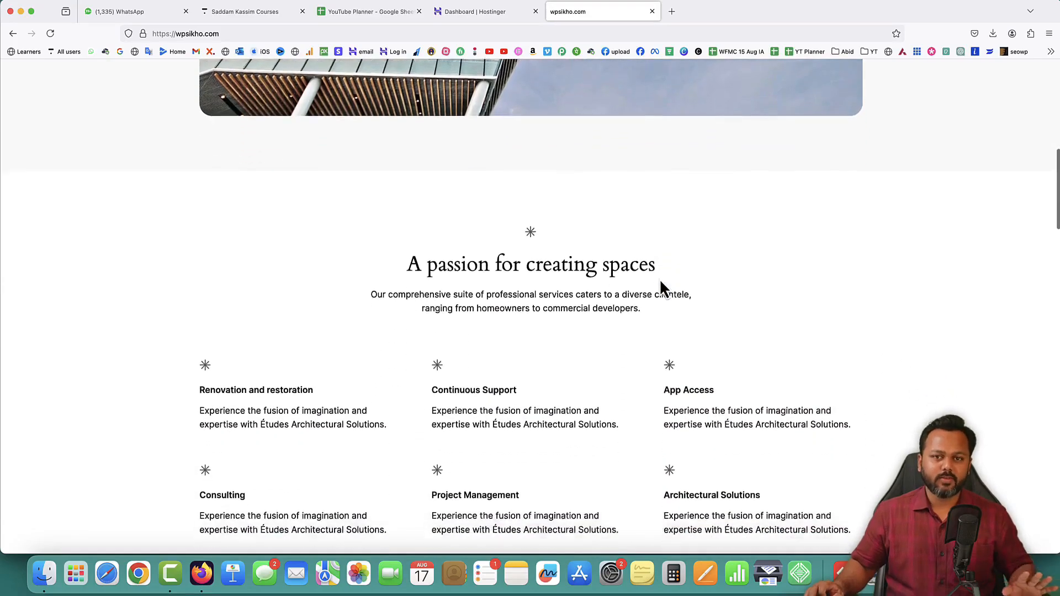
scroll(660, 281, "down", 5)
scroll(660, 281, "up", 3)
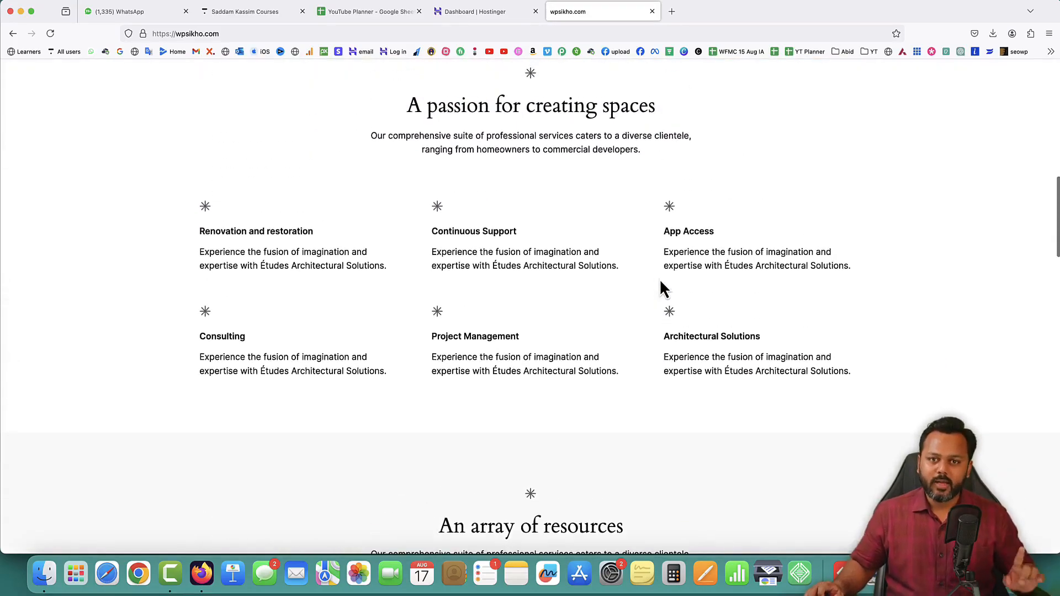
scroll(661, 282, "up", 10)
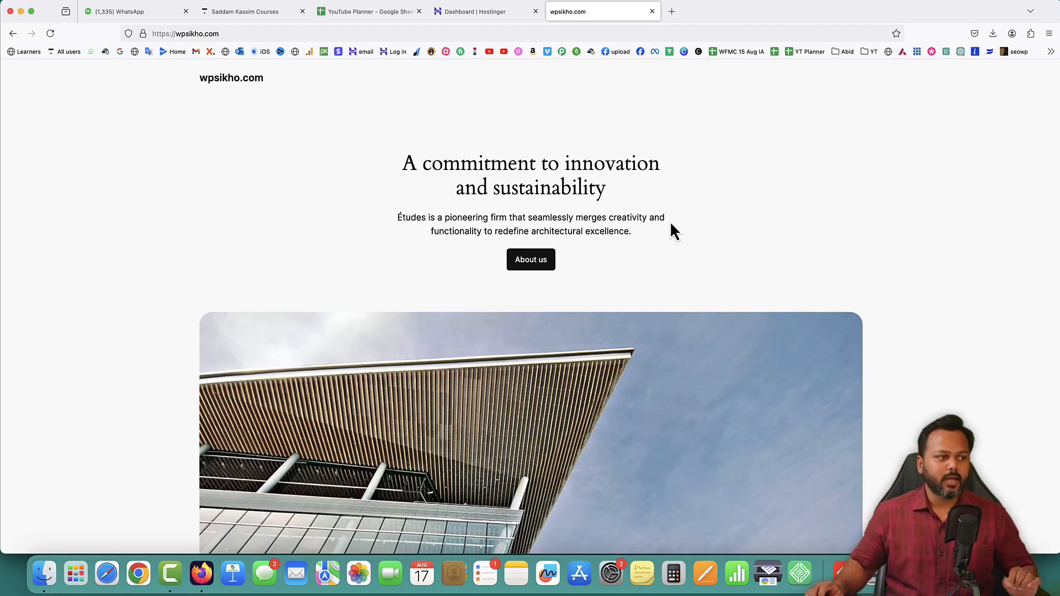
scroll(670, 221, "down", 2)
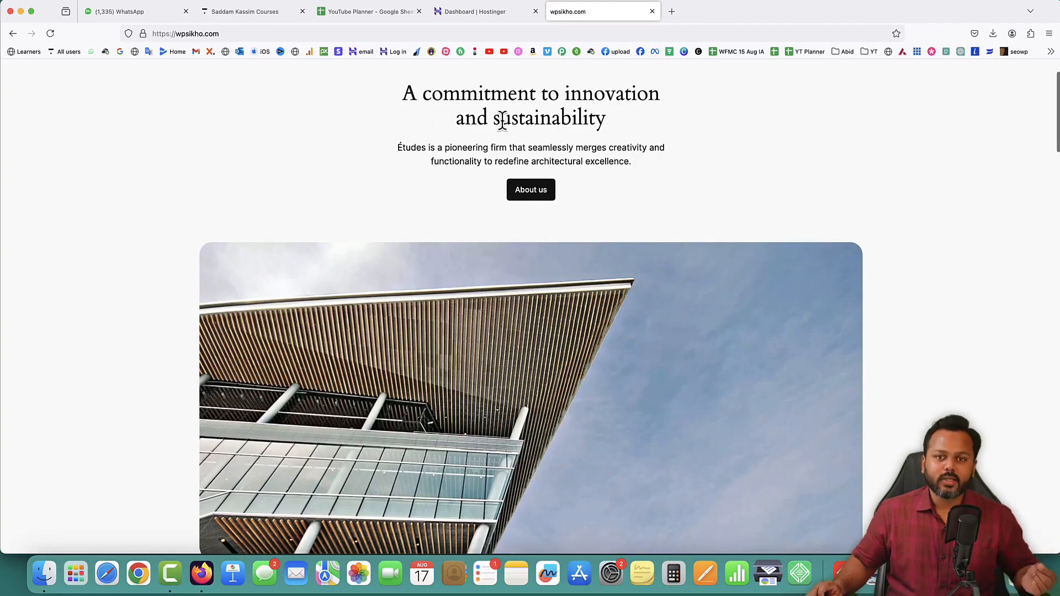
scroll(568, 281, "down", 3)
right_click(468, 275)
left_click(439, 249)
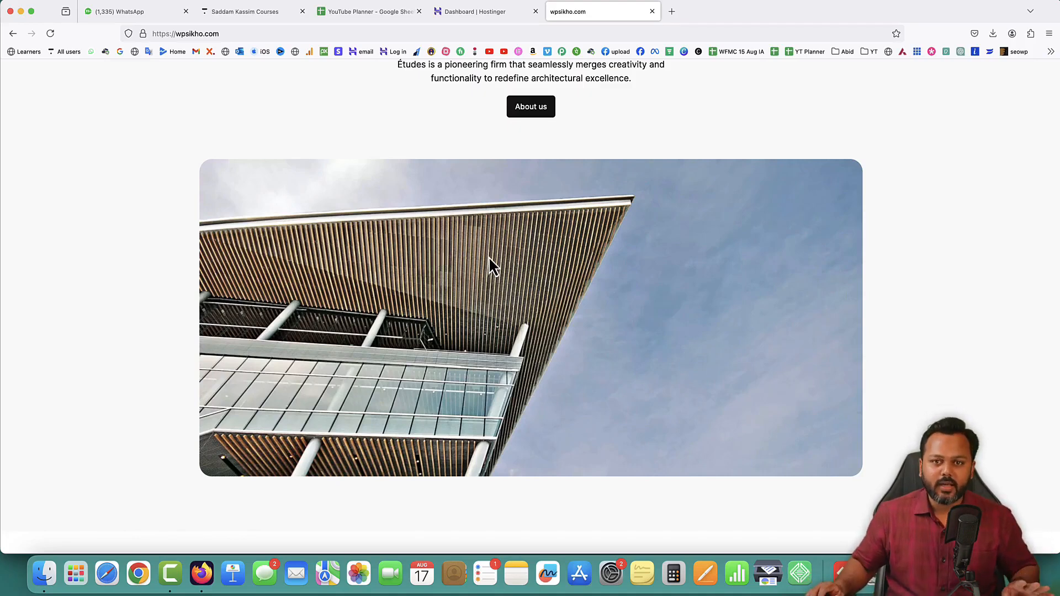
scroll(514, 246, "up", 2)
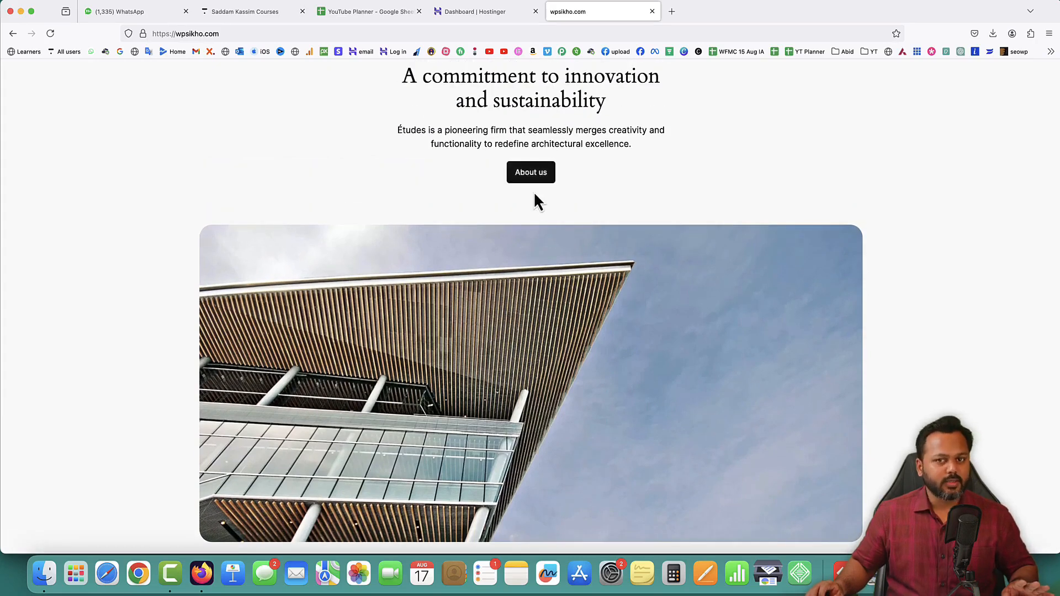
scroll(691, 212, "up", 2)
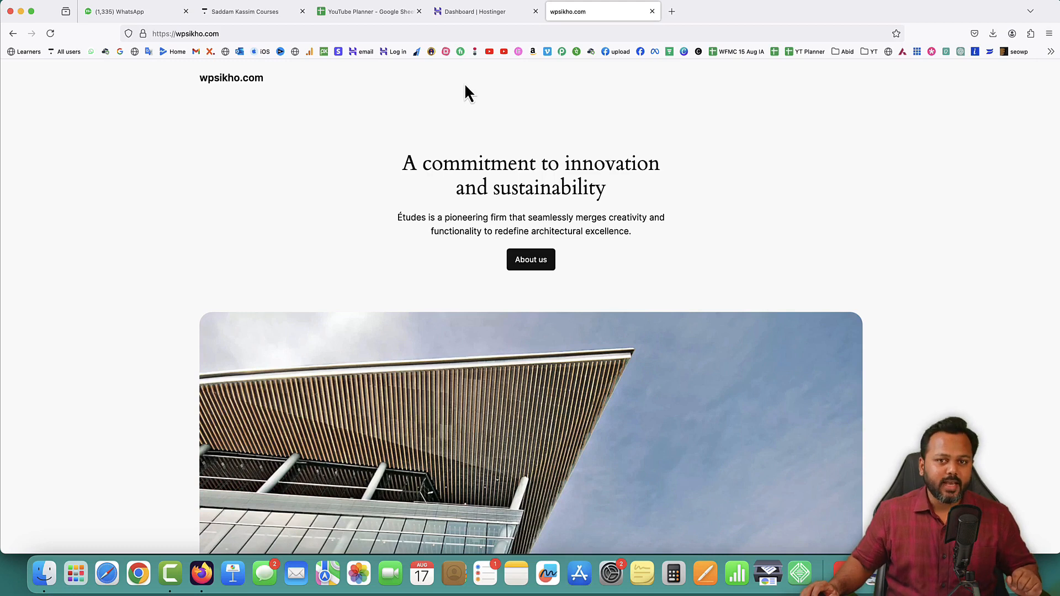
left_click(223, 33)
left_click(223, 34)
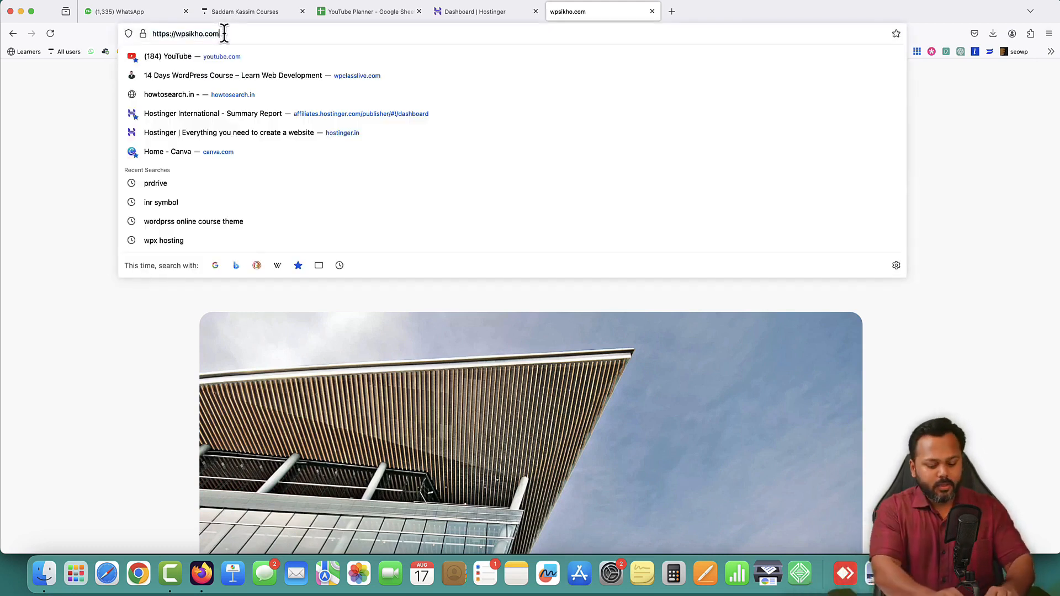
type("/wp-")
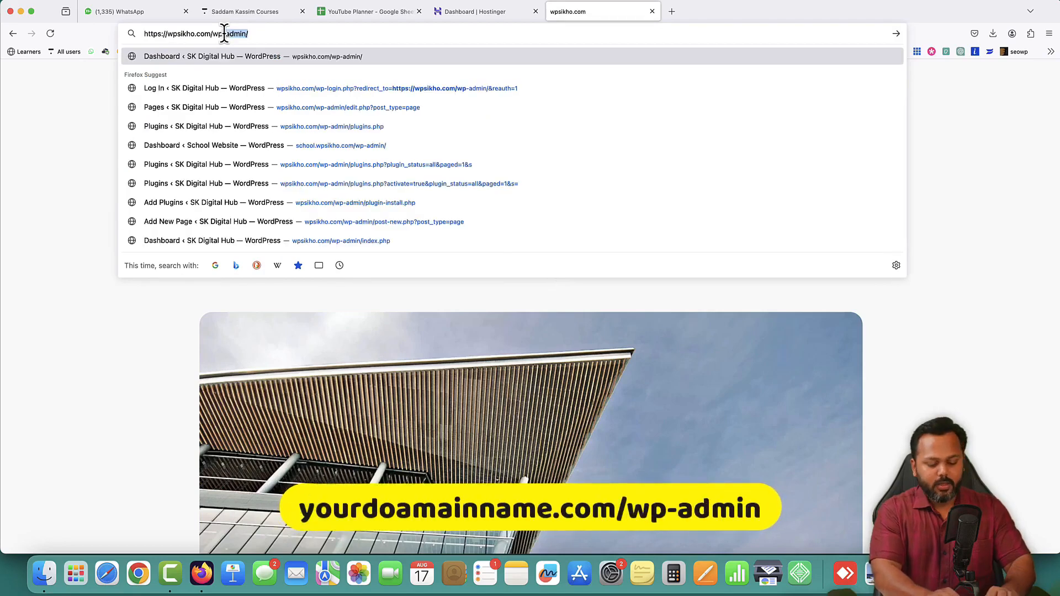
key("Right")
key("BackSpace")
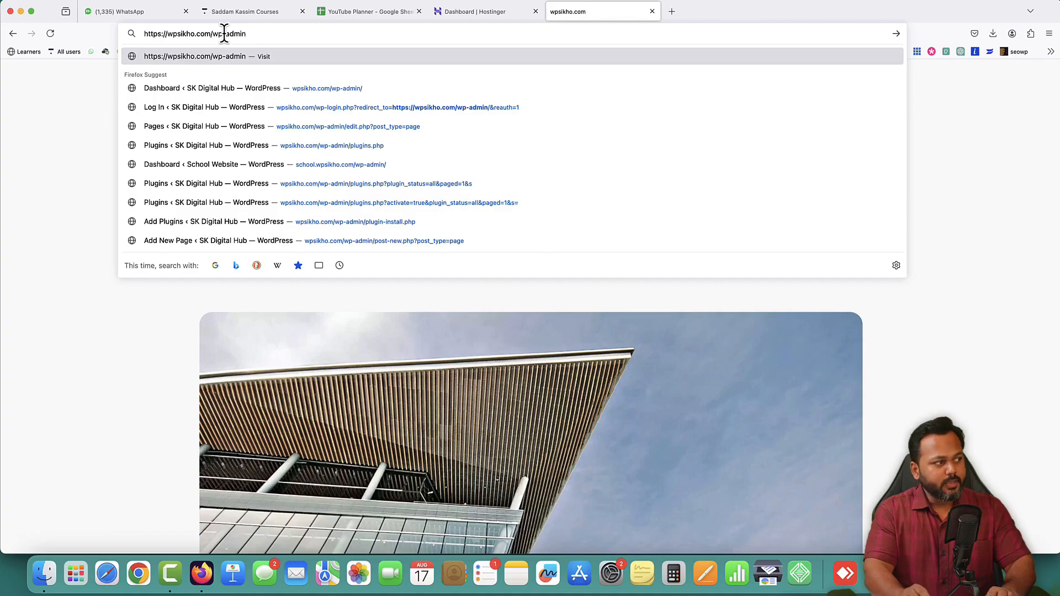
key("Return")
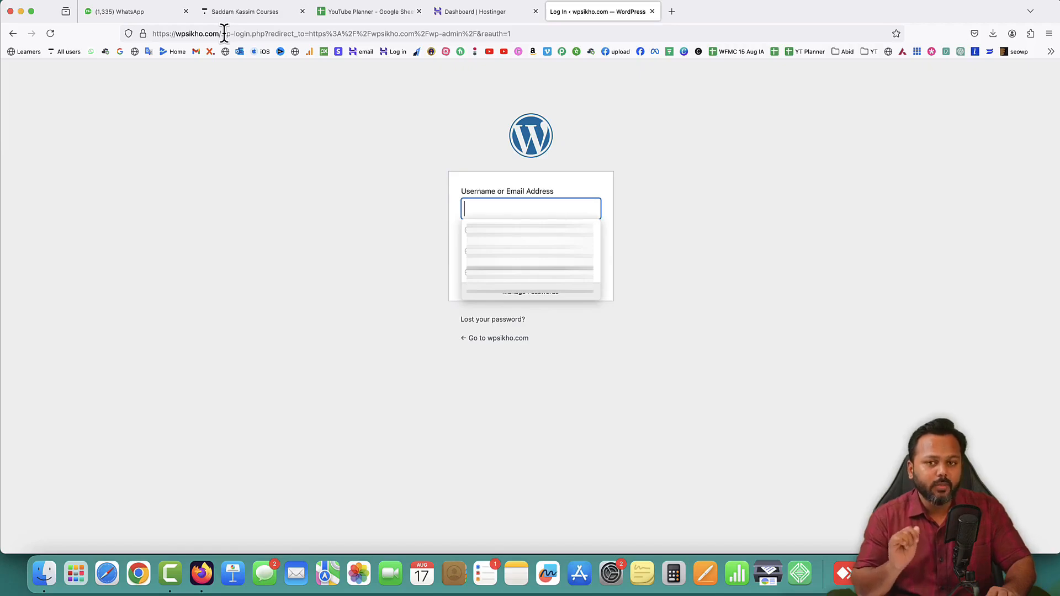
Fill in the saved username and password for the site and log in to the WordPress dashboard
key("Down")
key("Down")
key("Down")
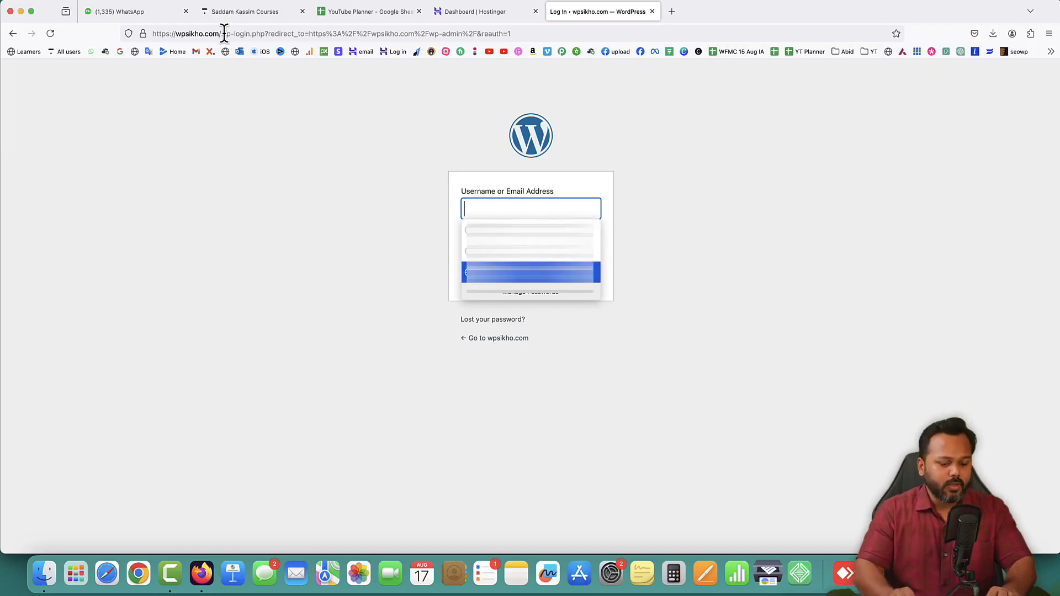
key("Return")
key("Return")
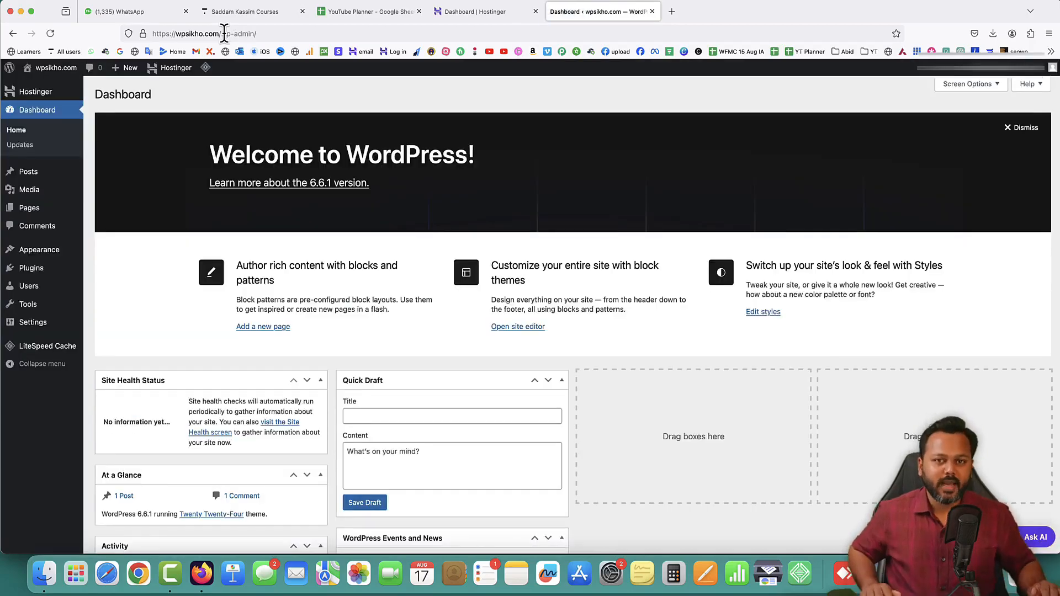
Look over the WordPress dashboard and its admin sections, from Posts, Media and Comments through Plugins, Users and Settings to LiteSpeed Cache
left_click_drag(93, 94, 163, 97)
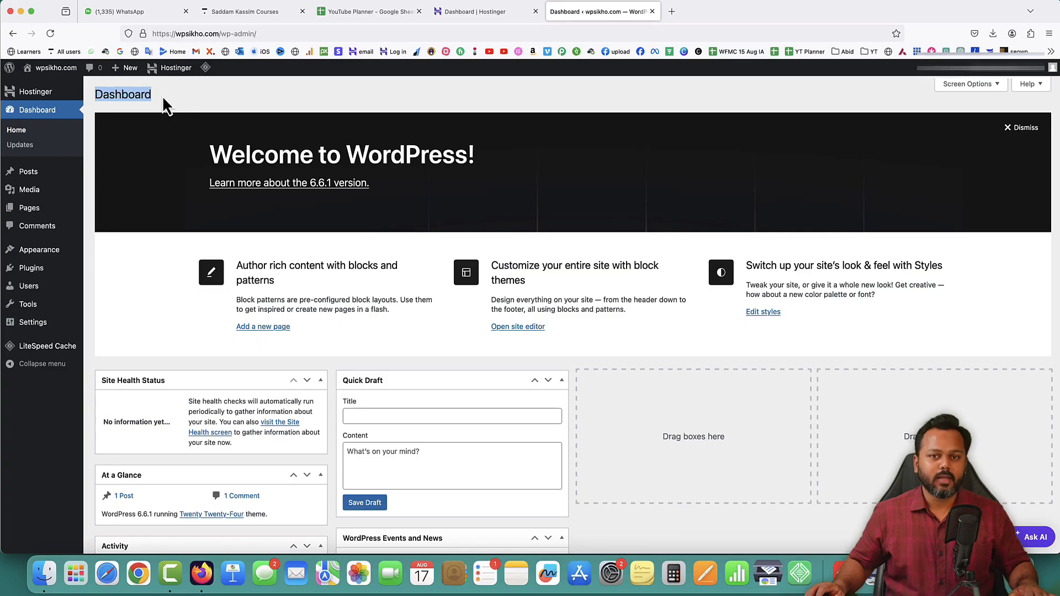
left_click(403, 147)
mouse_move(17, 175)
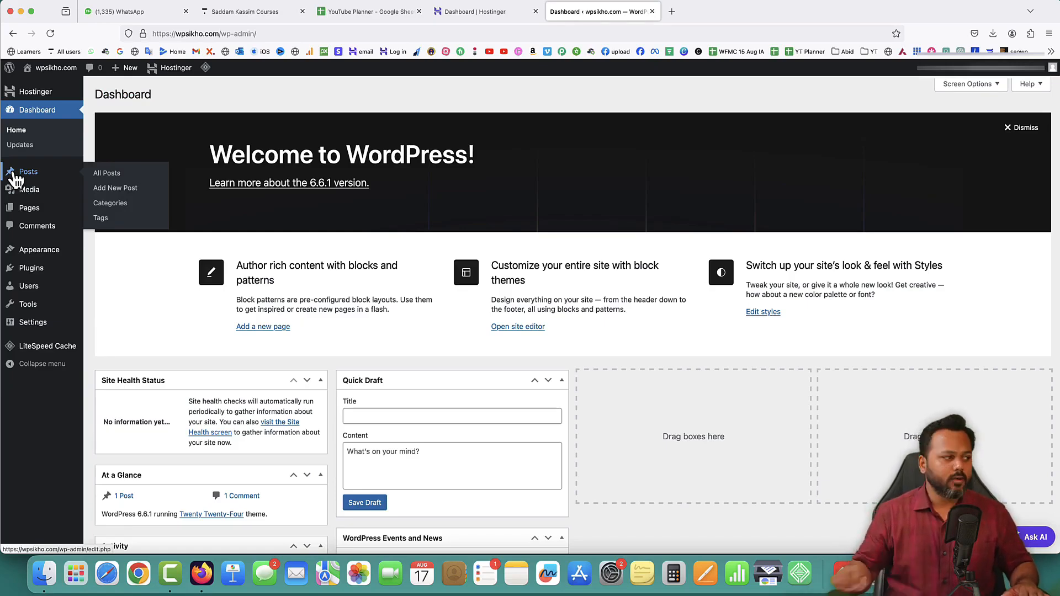
mouse_move(29, 197)
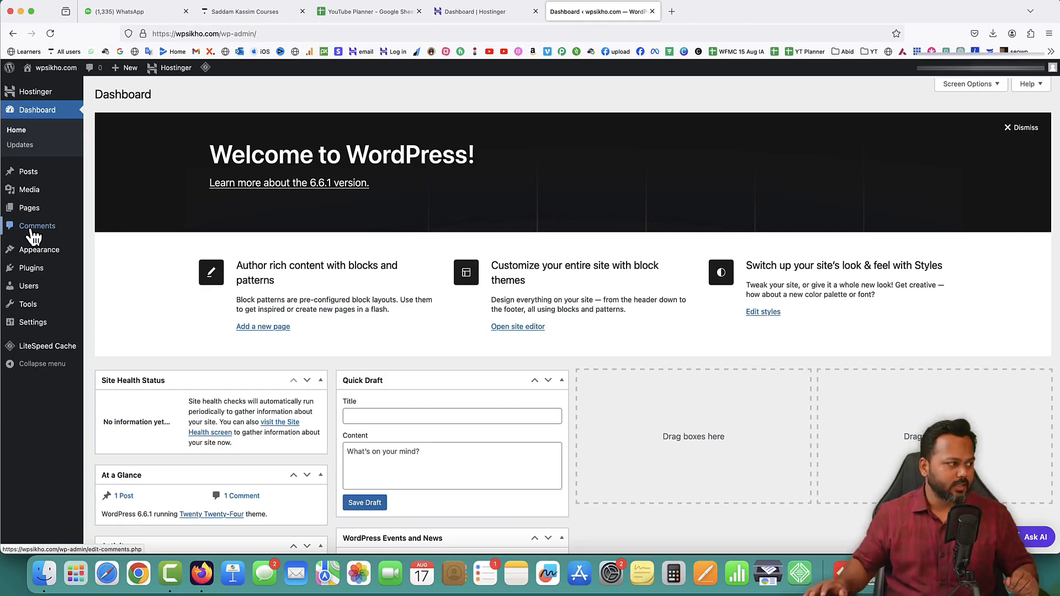
mouse_move(35, 254)
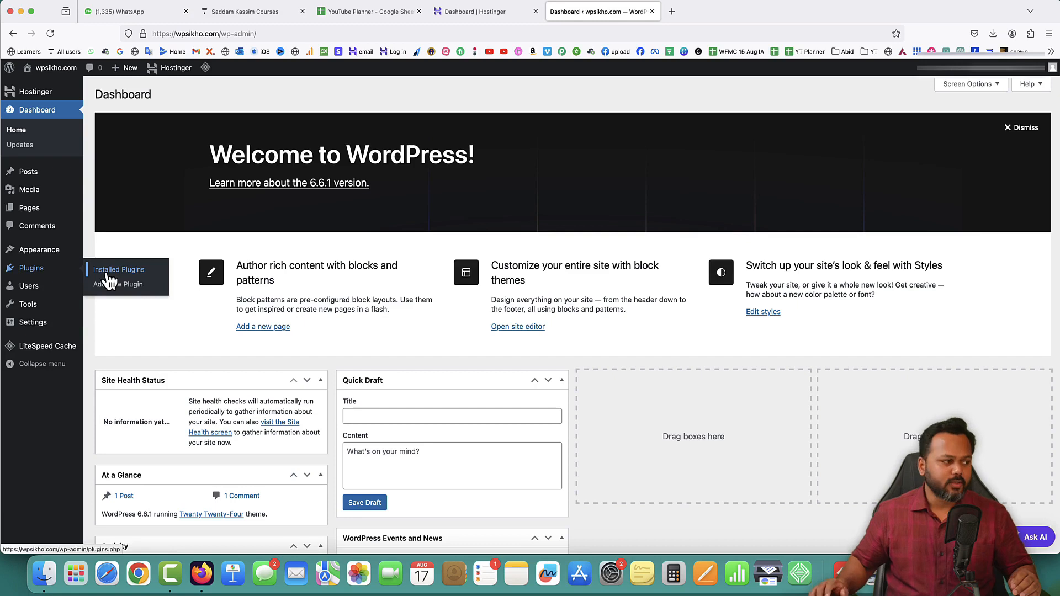
mouse_move(35, 291)
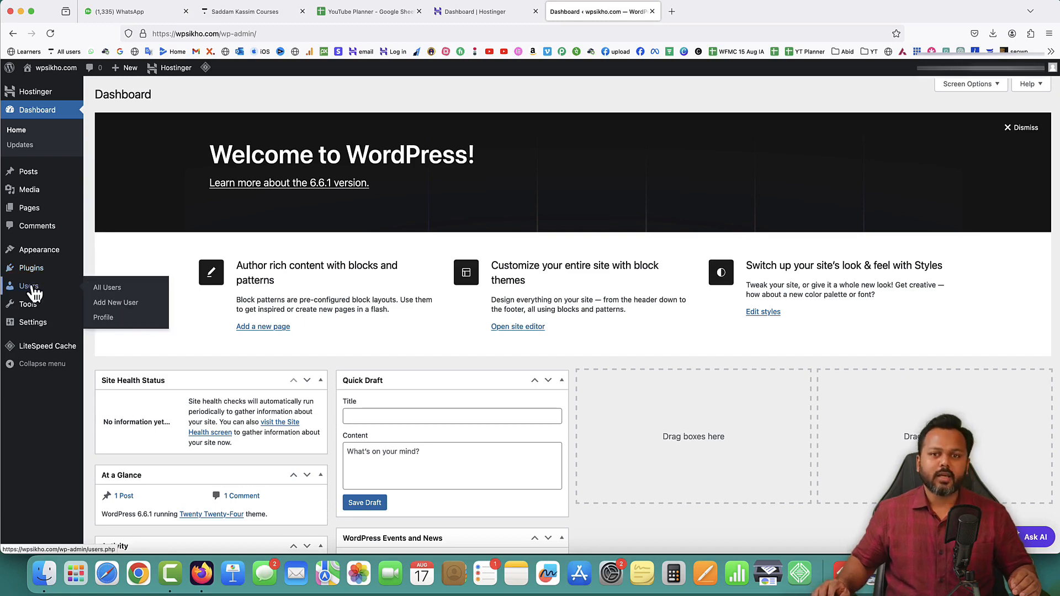
mouse_move(30, 314)
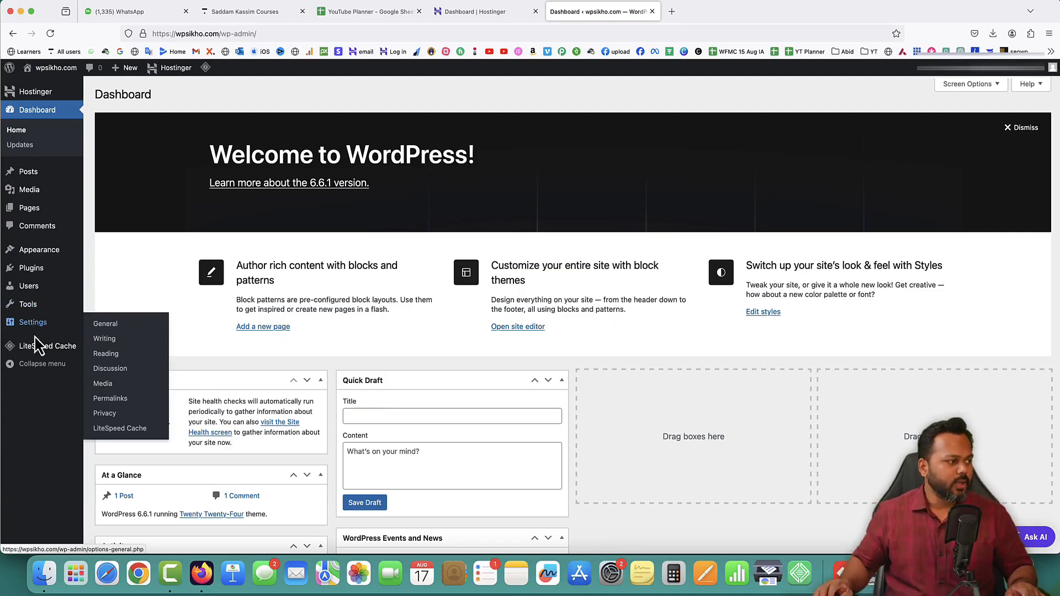
mouse_move(45, 349)
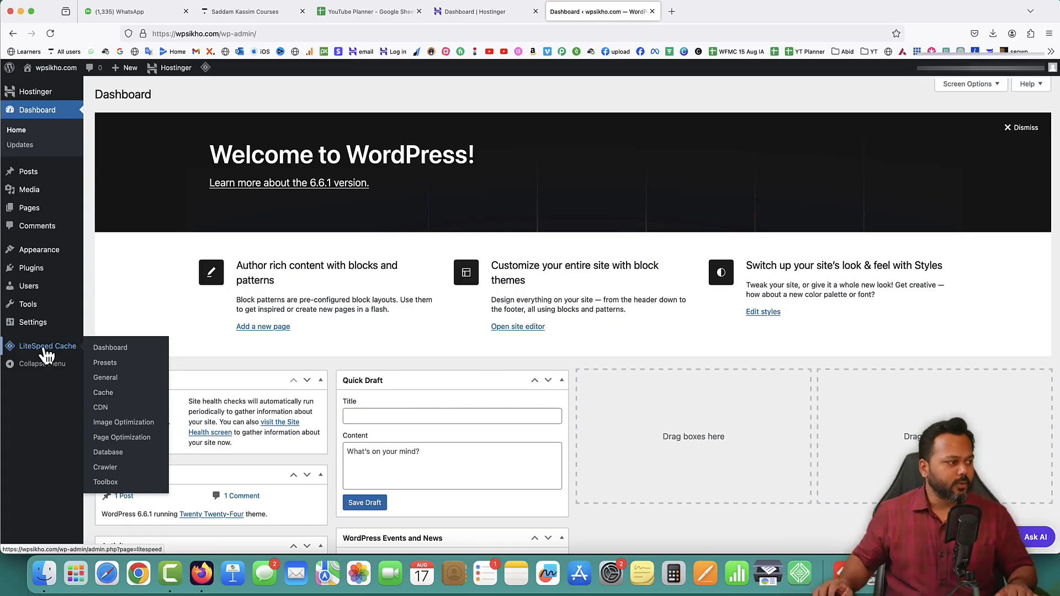
scroll(193, 271, "down", 2)
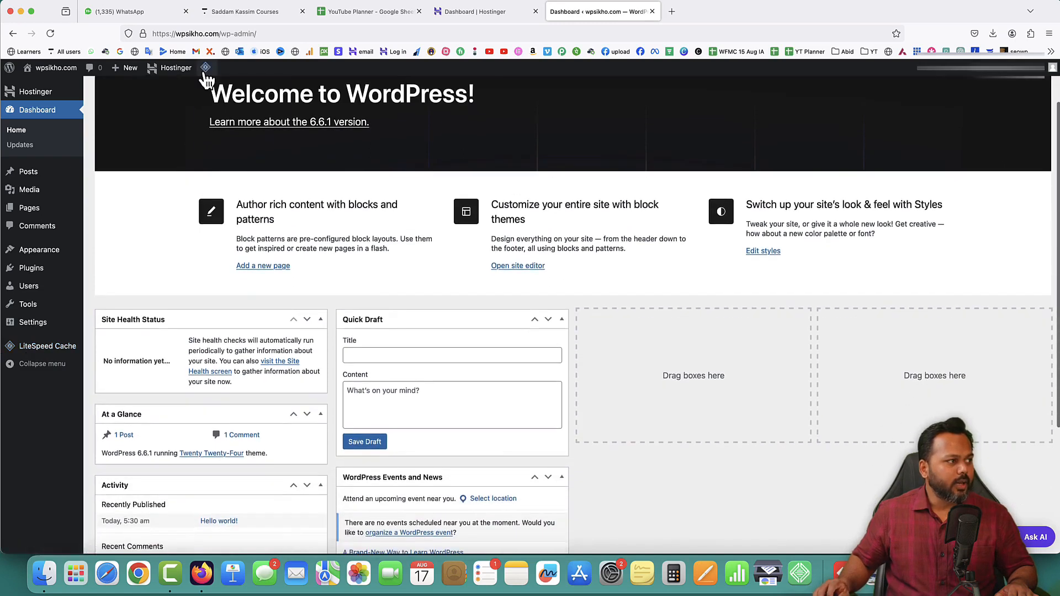
Purge all of the site's LiteSpeed caches, including the LSCache entries, and check the resulting notices
mouse_move(207, 70)
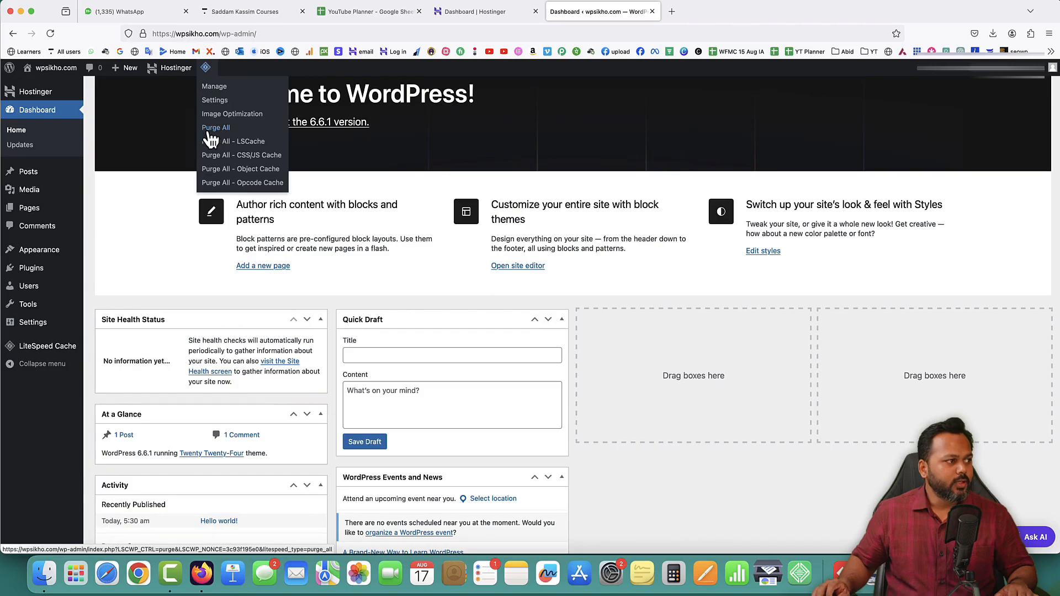
left_click(241, 142)
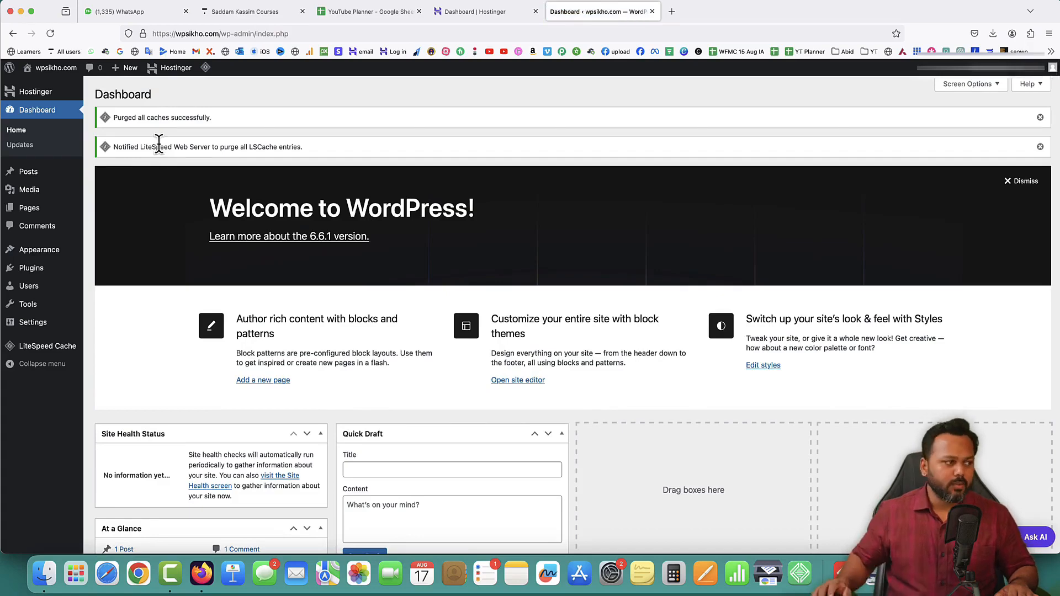
left_click_drag(118, 115, 216, 118)
left_click(234, 121)
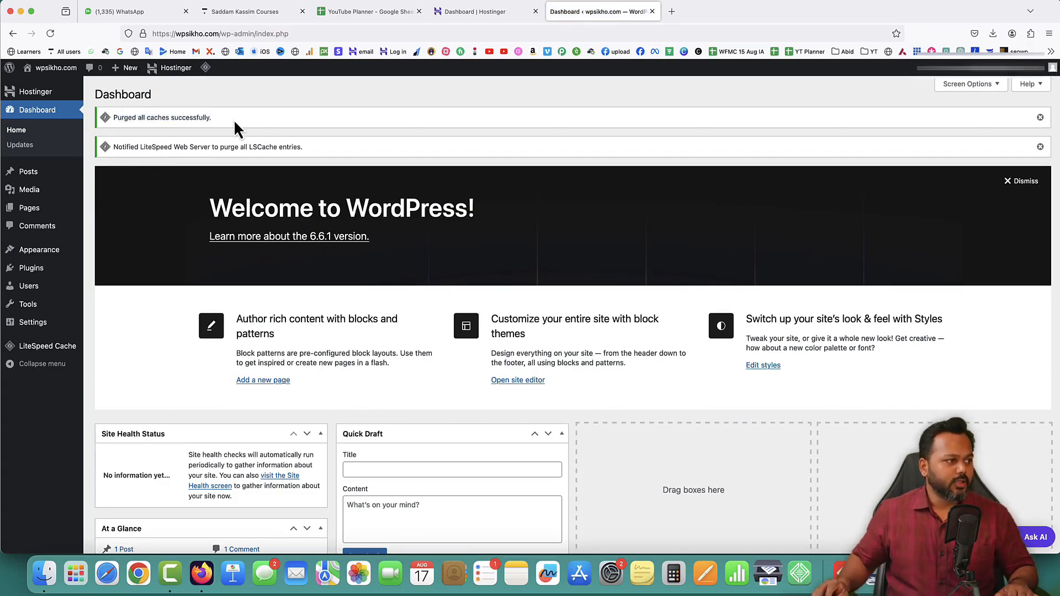